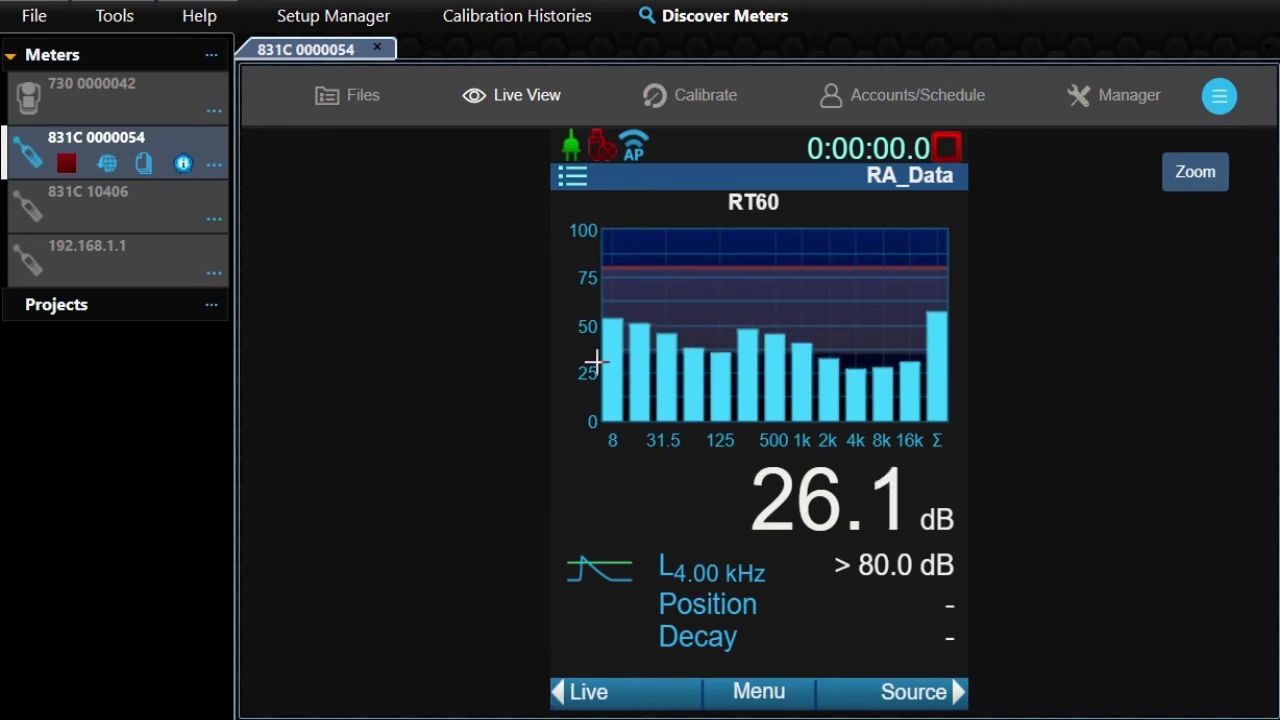
Step: From Setup Manager, open the General settings of the active RA_Data setup
left_click(760, 692)
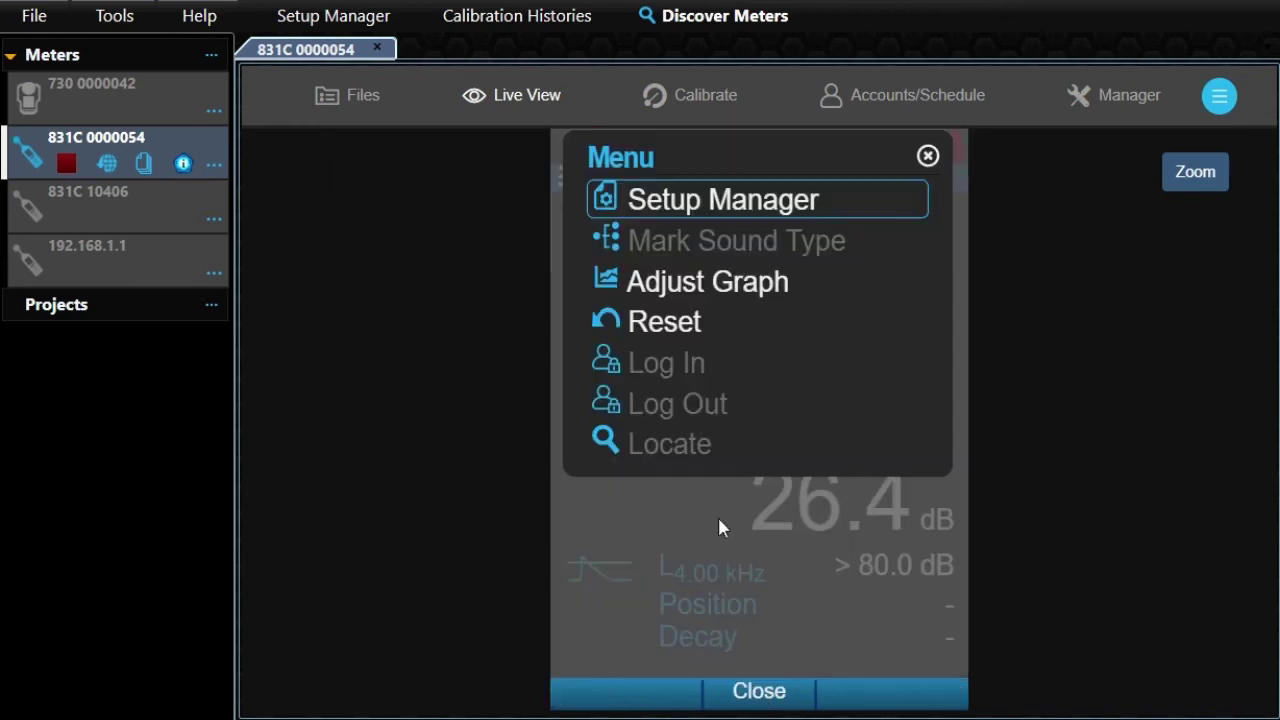
left_click(733, 206)
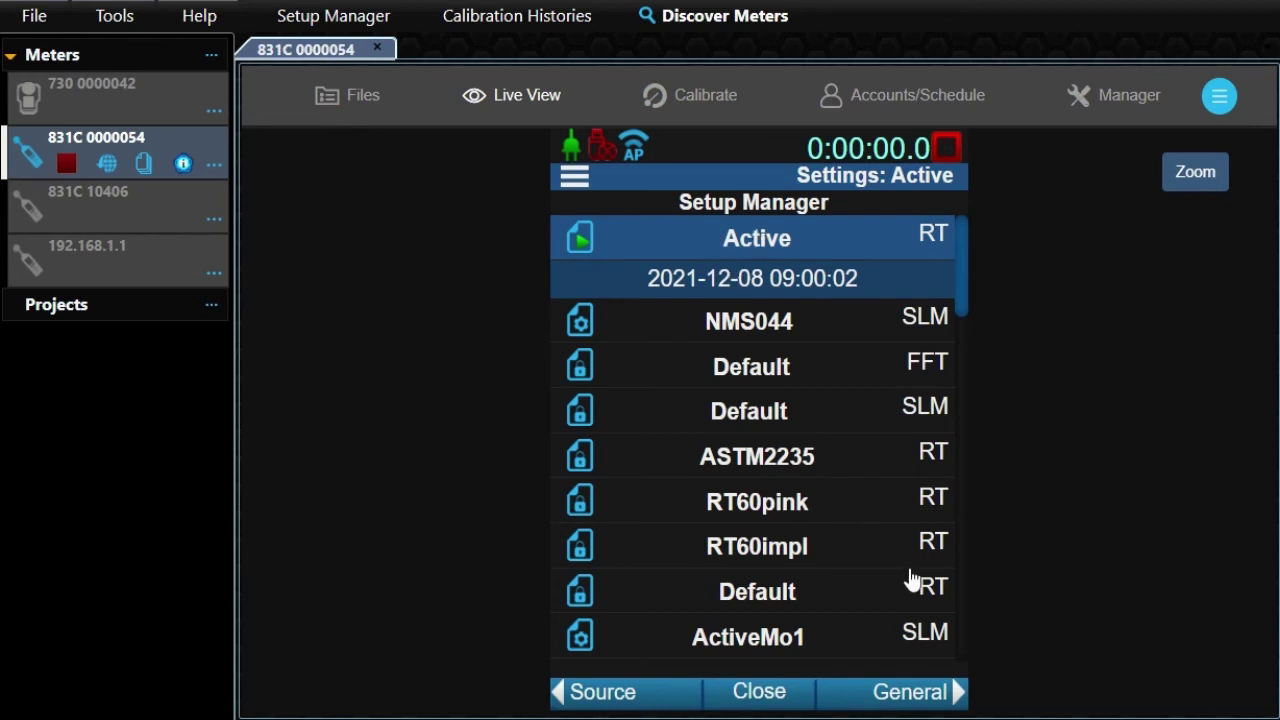
left_click(905, 693)
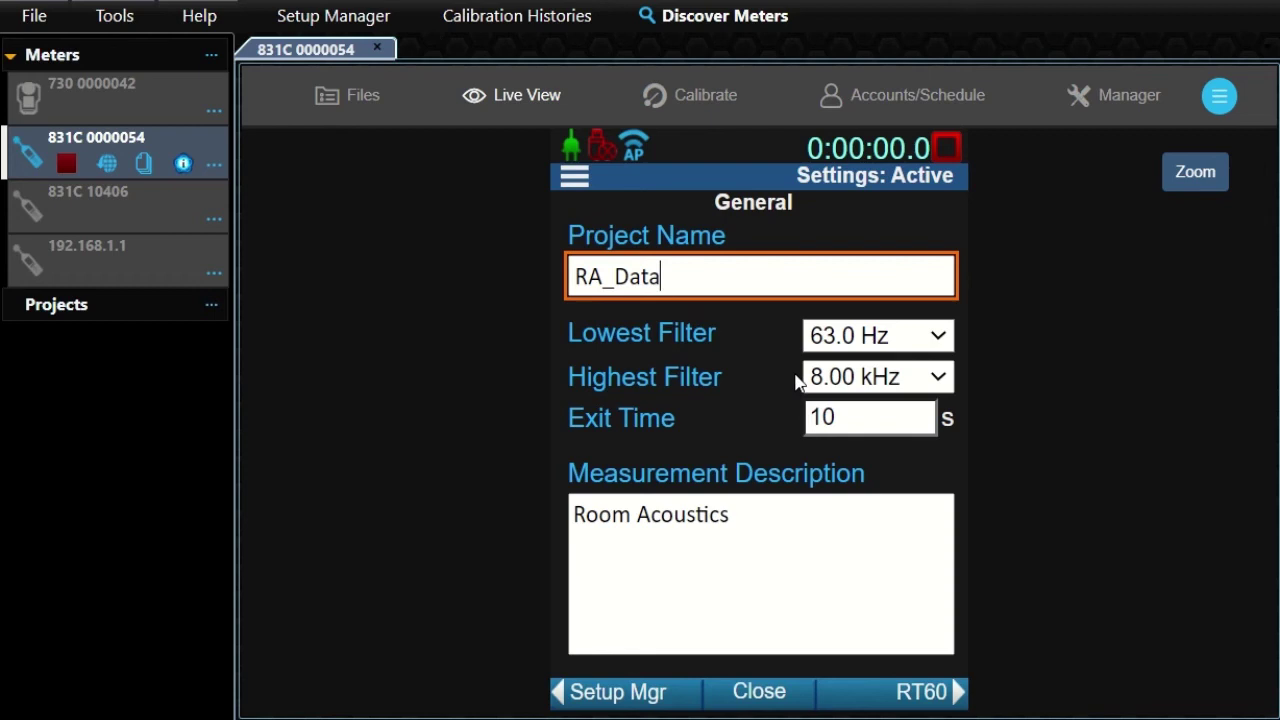
Step: Change Lowest Filter to 125 Hz, Highest Filter to 4.00 kHz, and Exit Time to 5 s
left_click(927, 342)
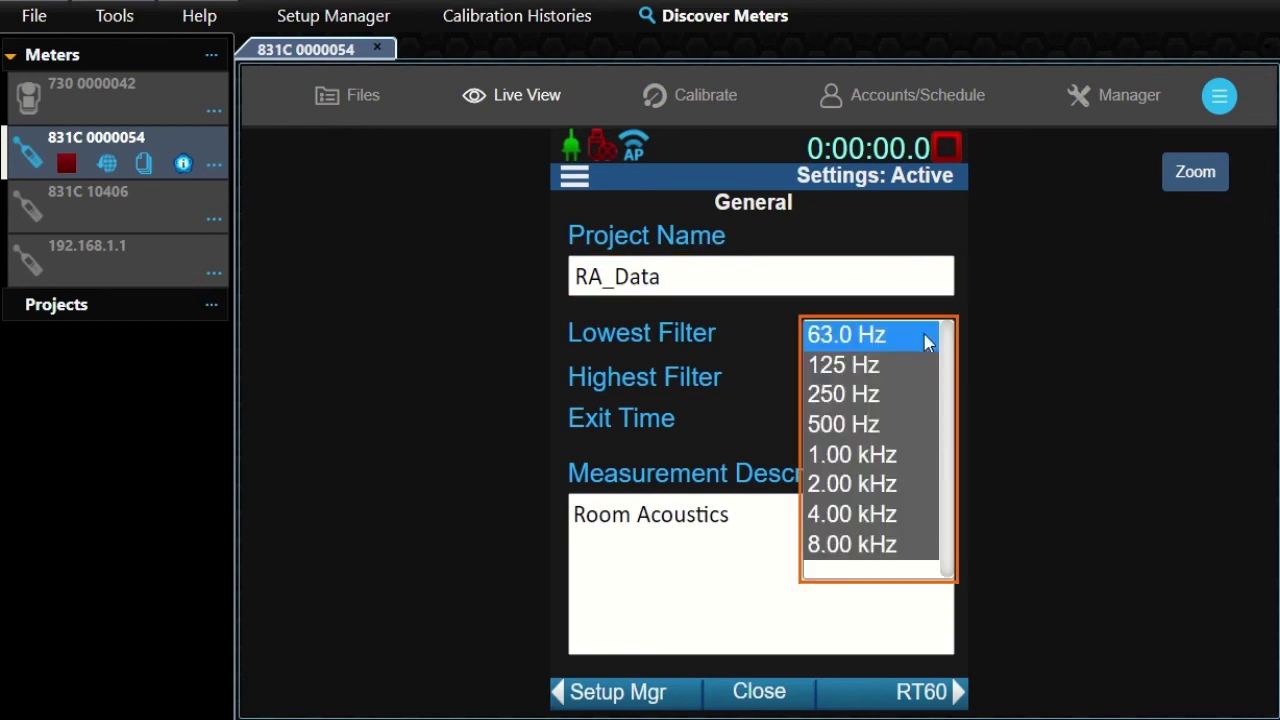
left_click(876, 369)
left_click(887, 381)
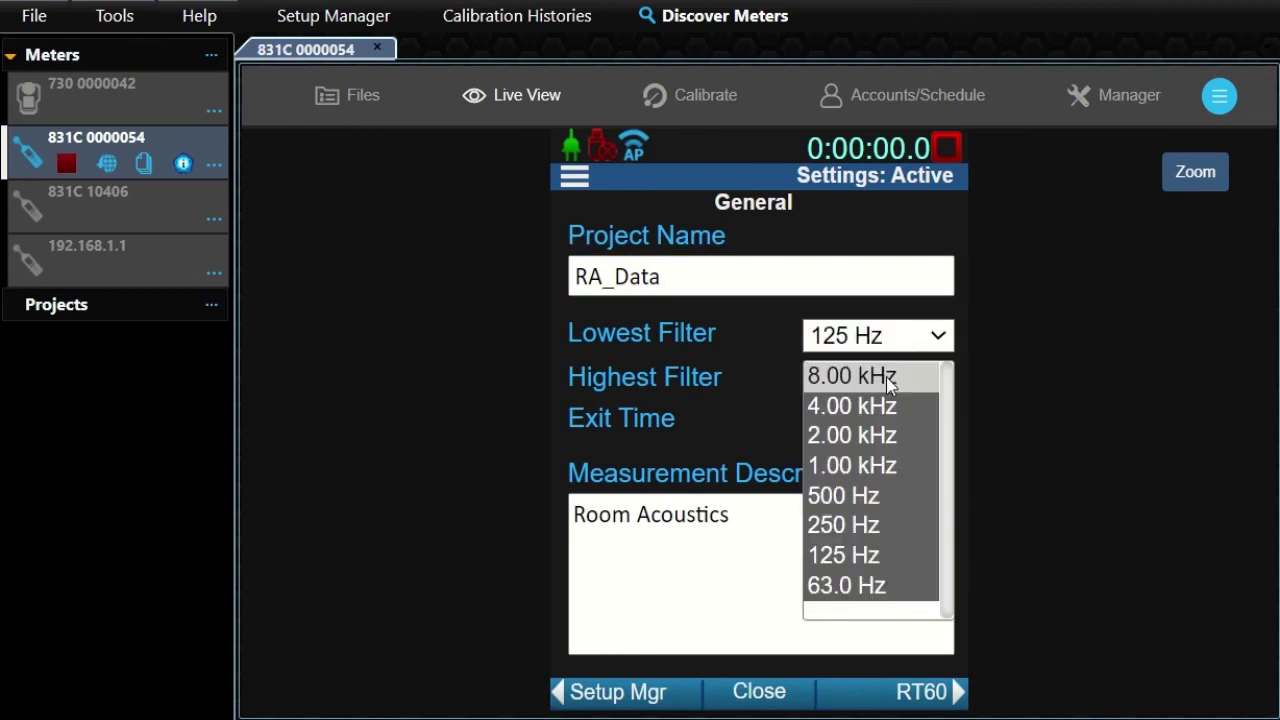
left_click(872, 406)
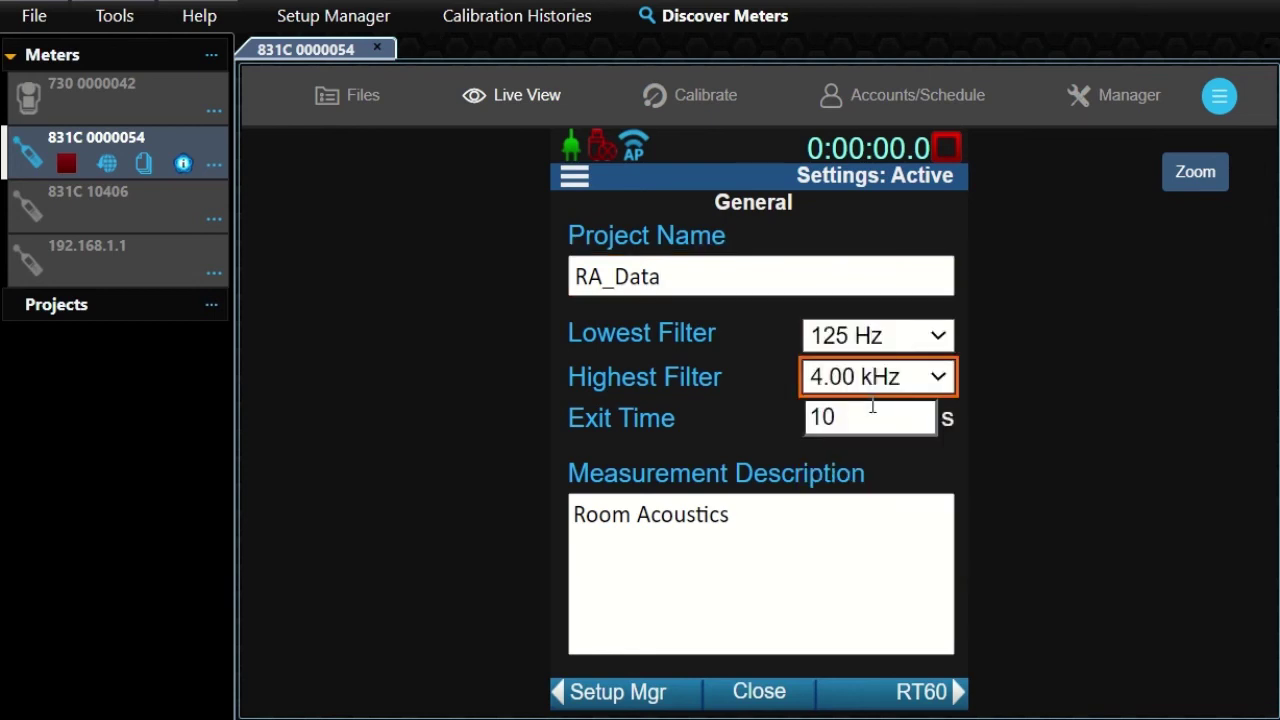
left_click_drag(852, 421, 781, 430)
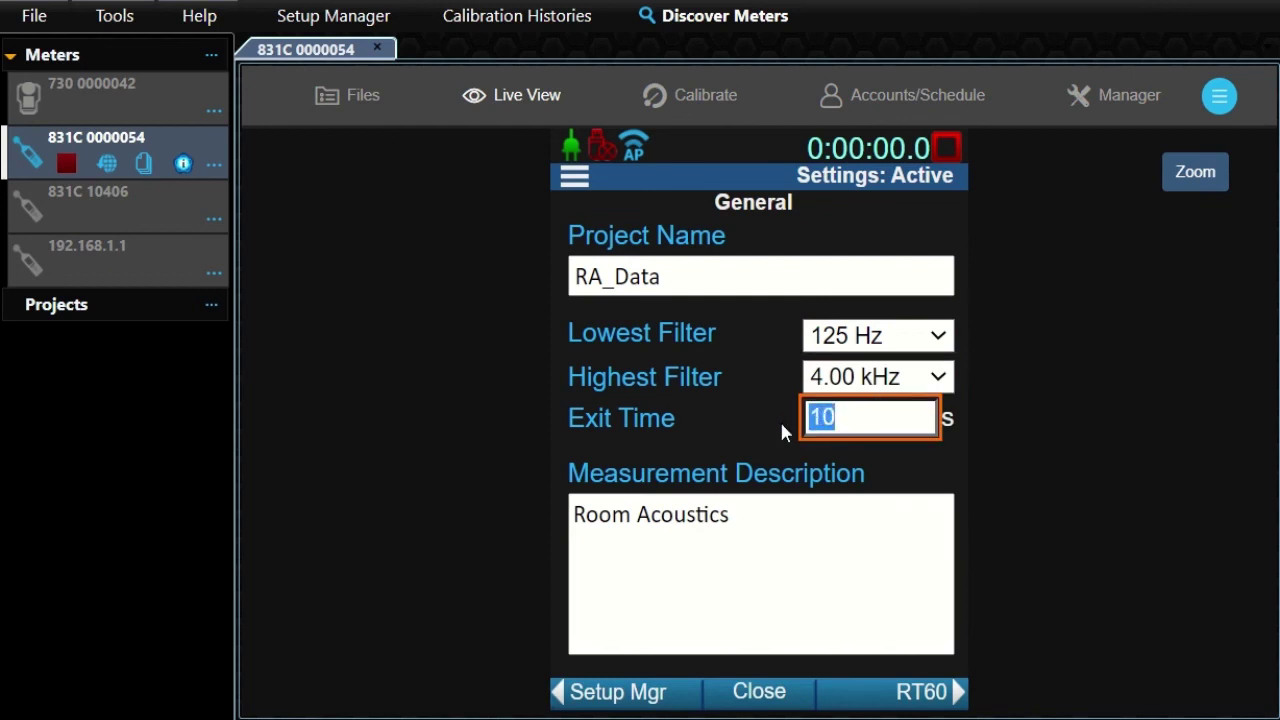
type("5")
Step: On the RT60 settings page, set Trigger Source to Mid Band and Decays to 2
left_click(898, 695)
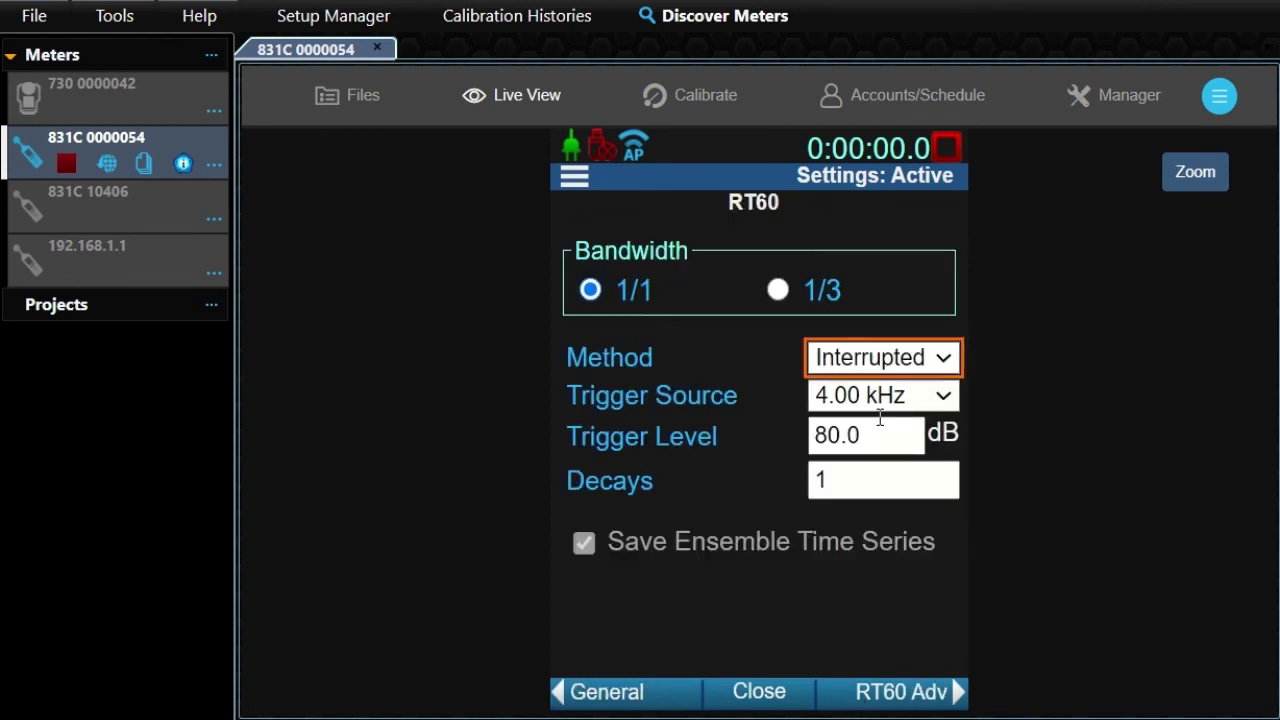
left_click(945, 398)
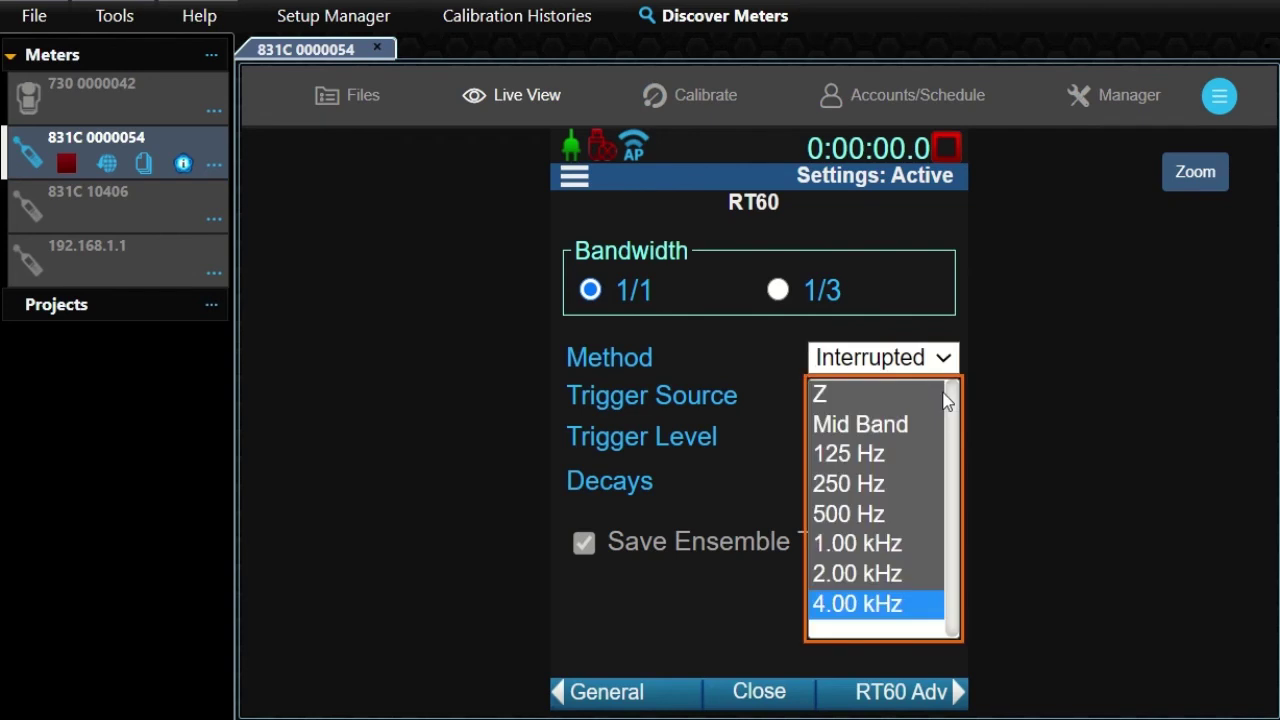
left_click(900, 427)
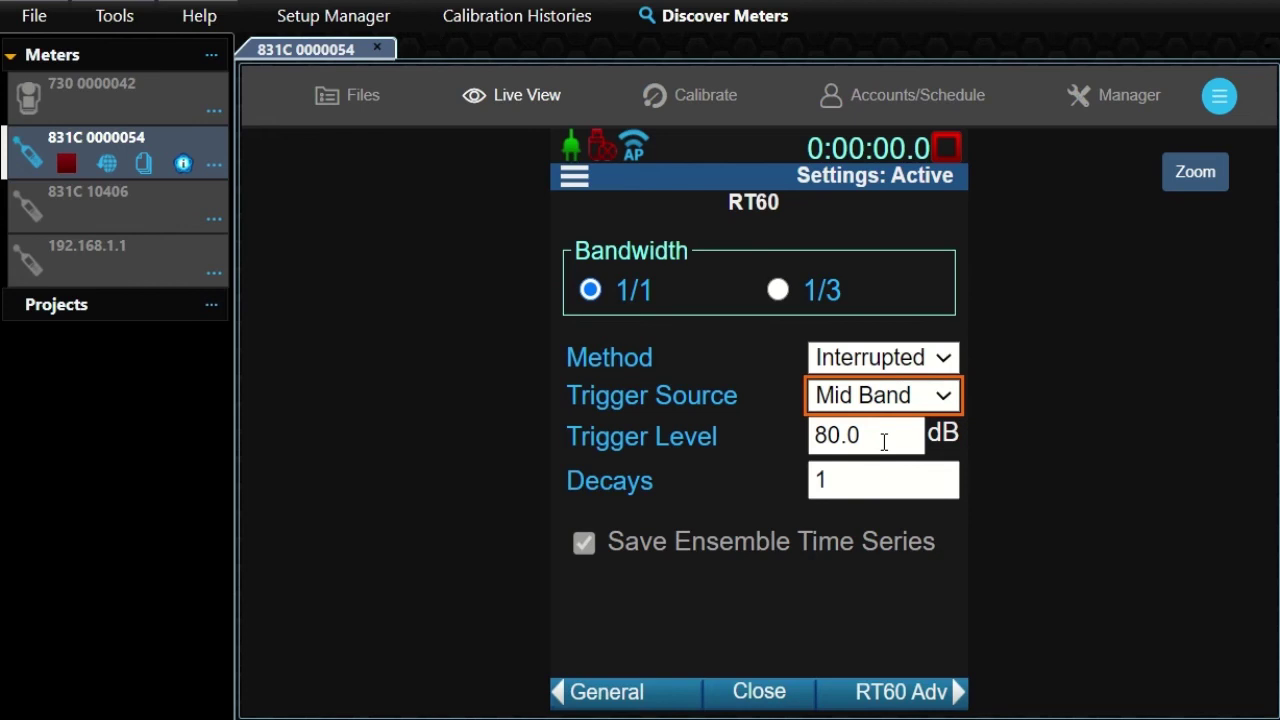
double_click(822, 480)
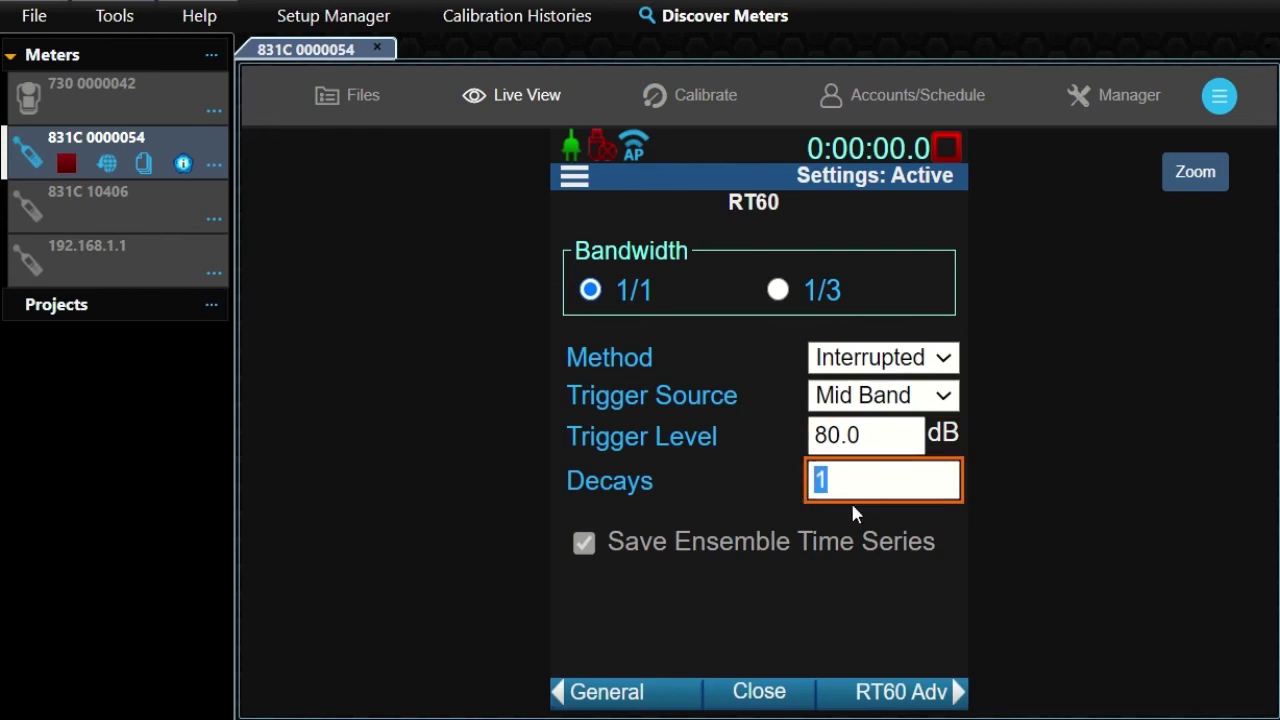
type("2")
Step: Set RT60 Adv Build Time to 3 s and the noise Source to Pink
left_click(895, 697)
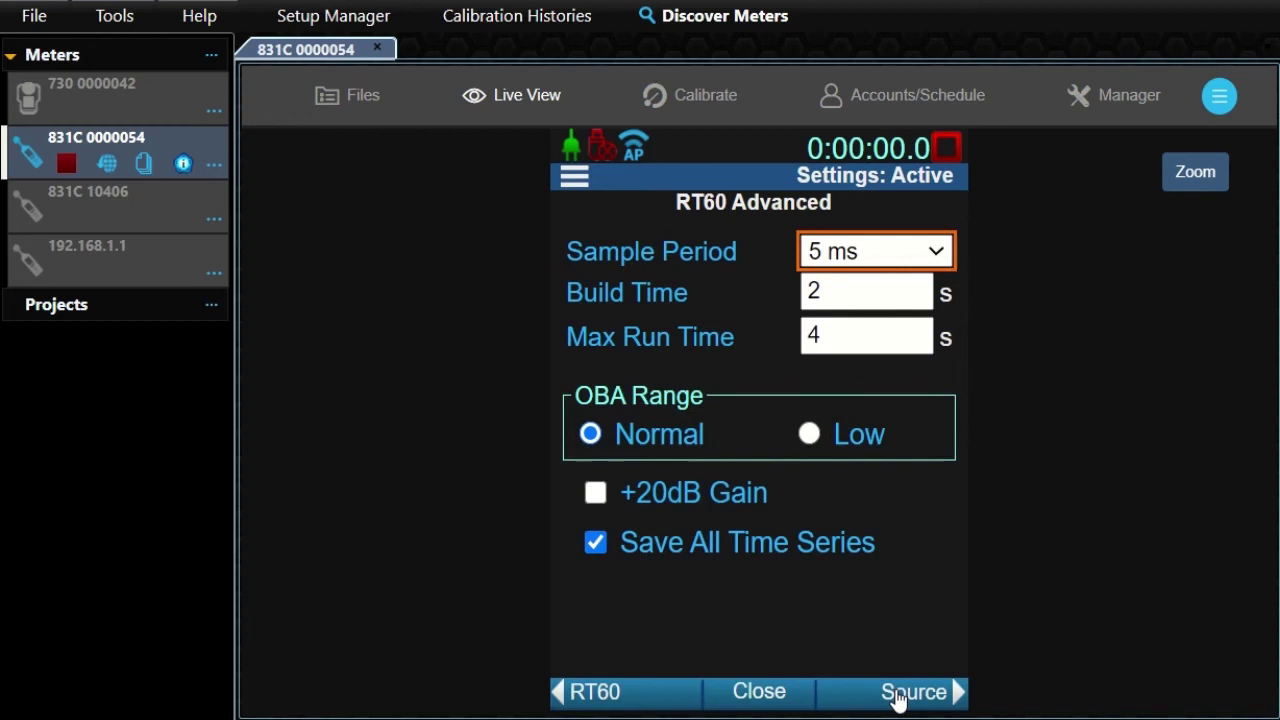
left_click_drag(860, 291, 790, 300)
type("3")
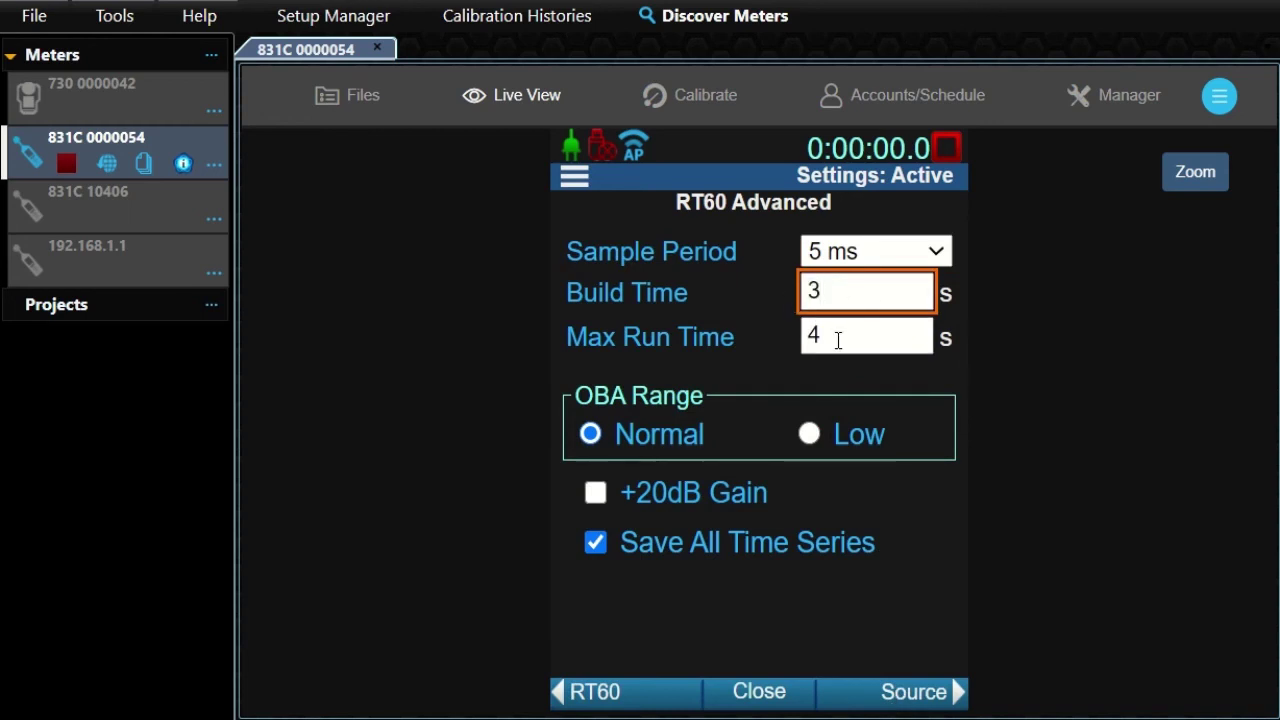
left_click(919, 703)
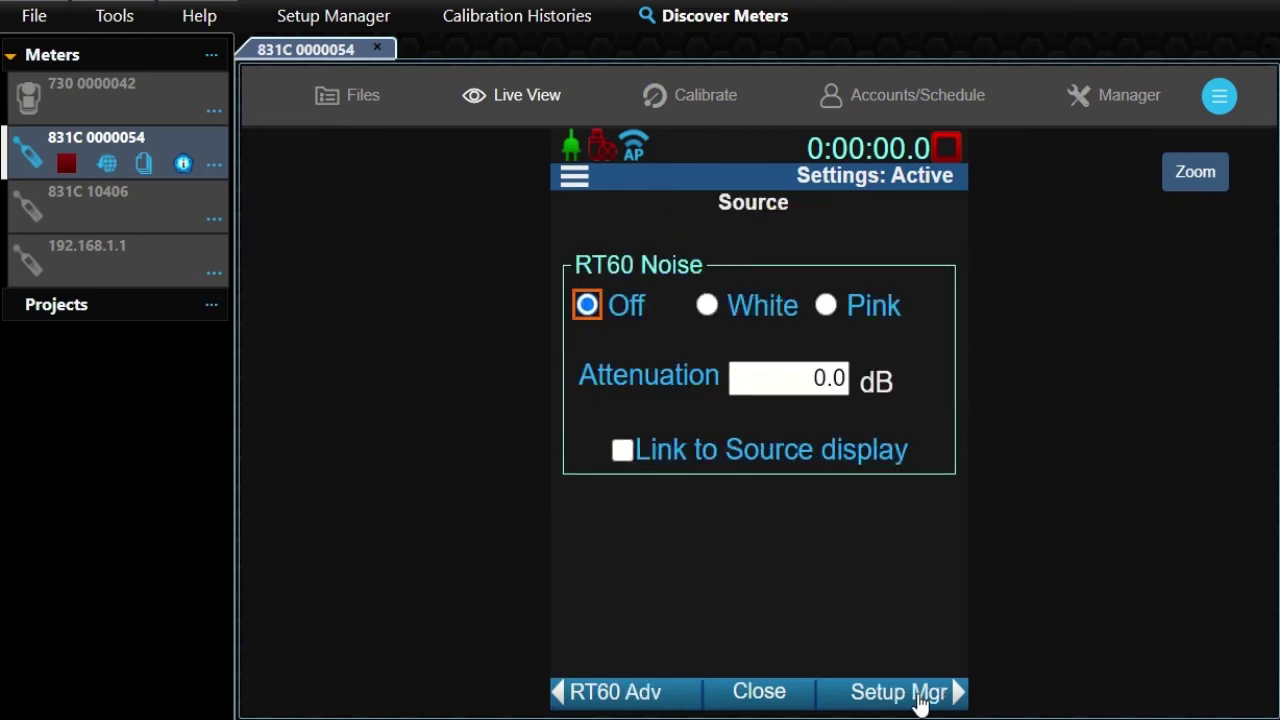
left_click(826, 306)
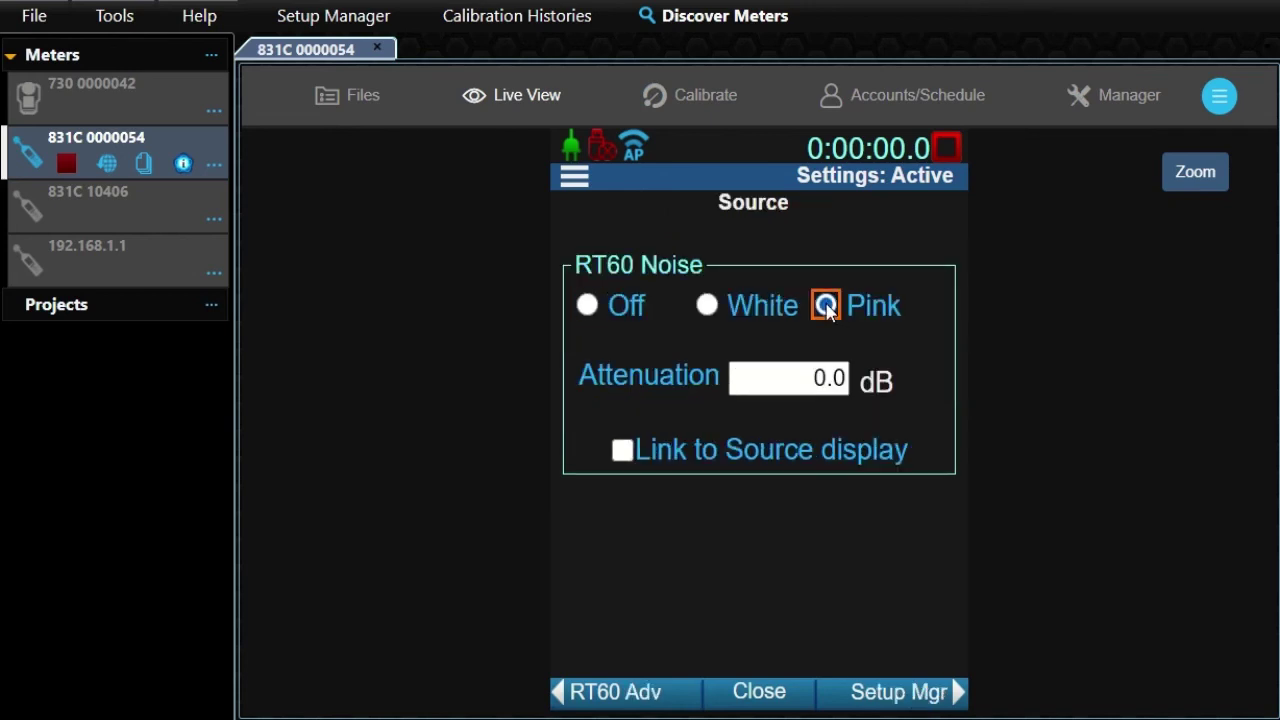
Step: Finish editing, confirm updating the meter with the new settings, and close Setup Manager
left_click(766, 704)
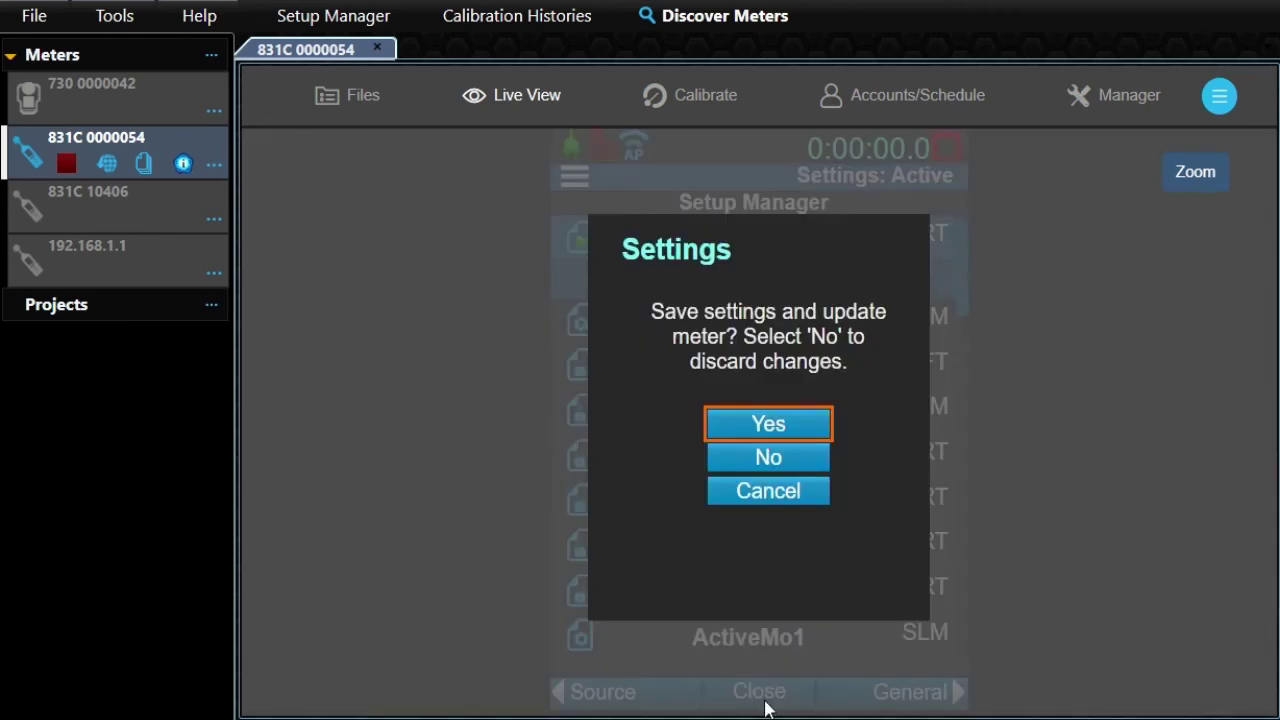
left_click(766, 427)
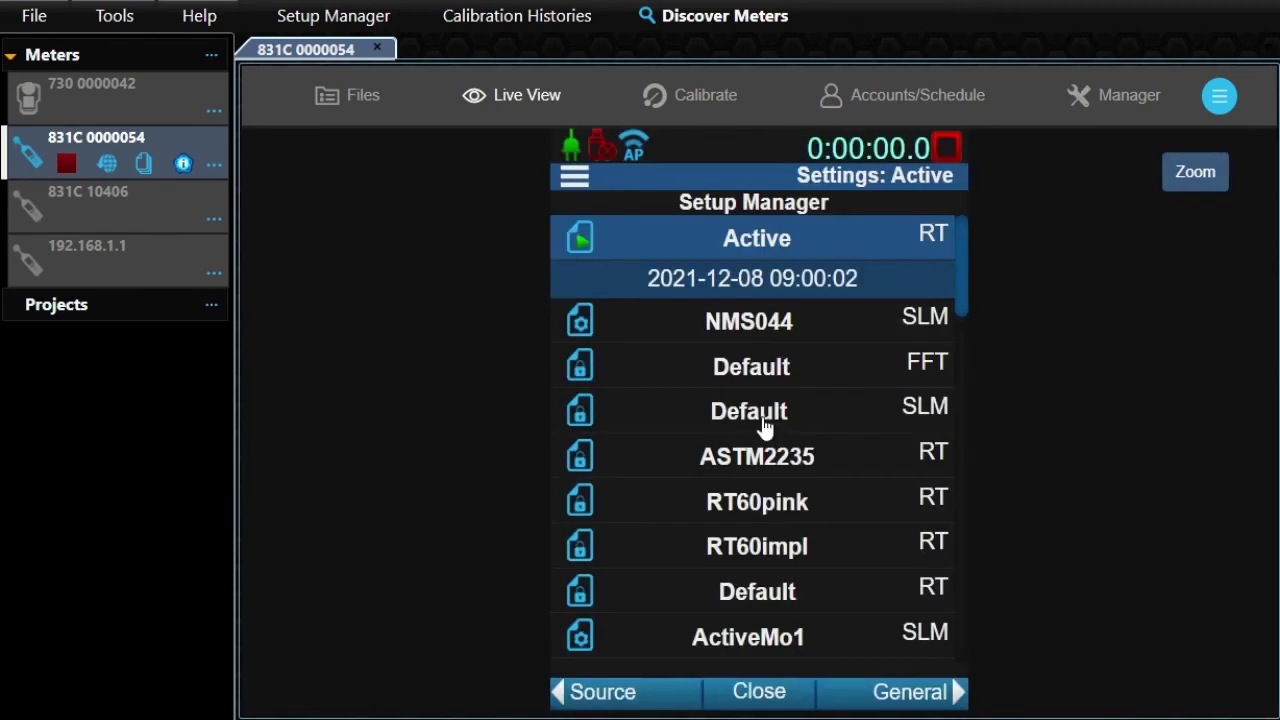
left_click(760, 700)
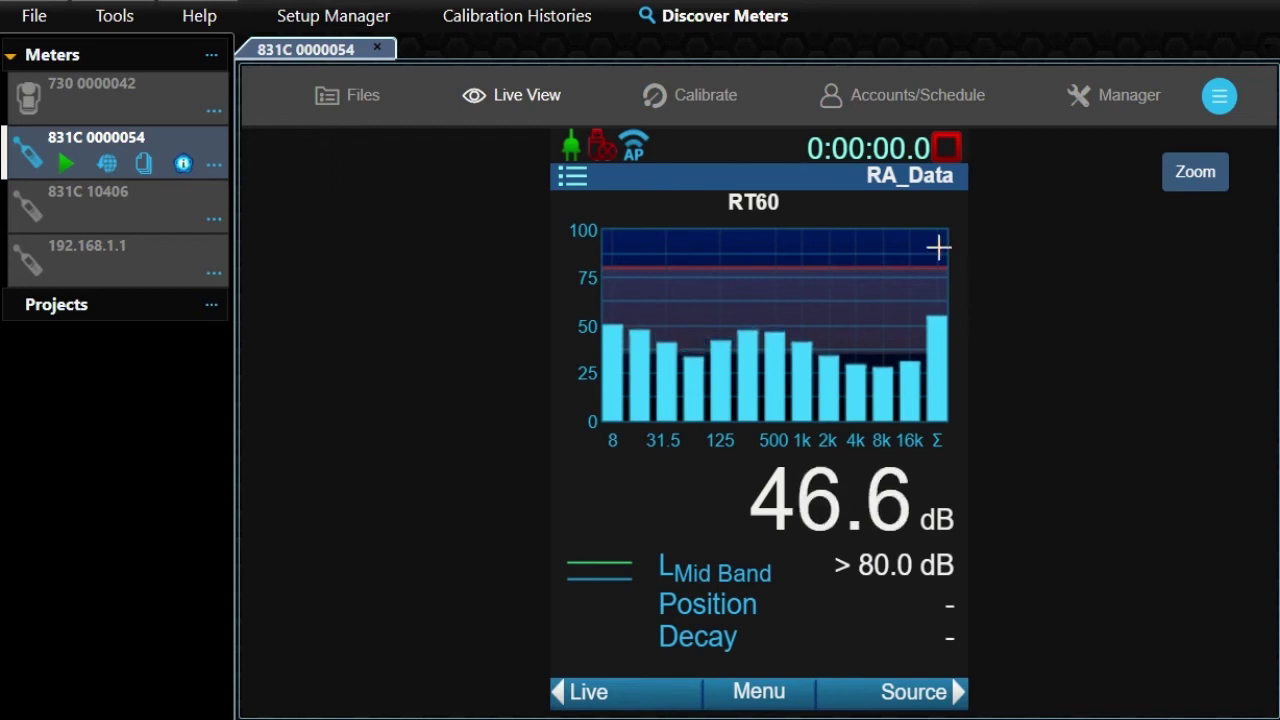
Step: Start the RT60 measurement and exit the prompt so all 12 decays over 6 positions record
left_click(948, 150)
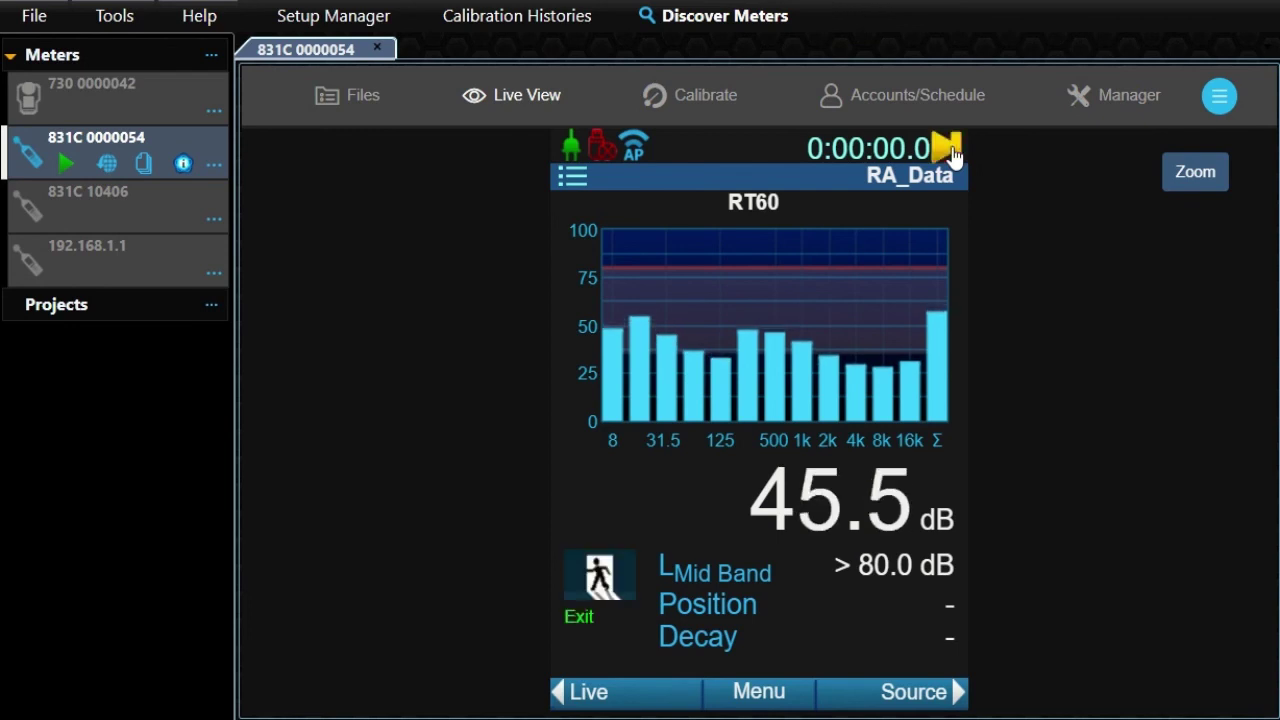
left_click(623, 588)
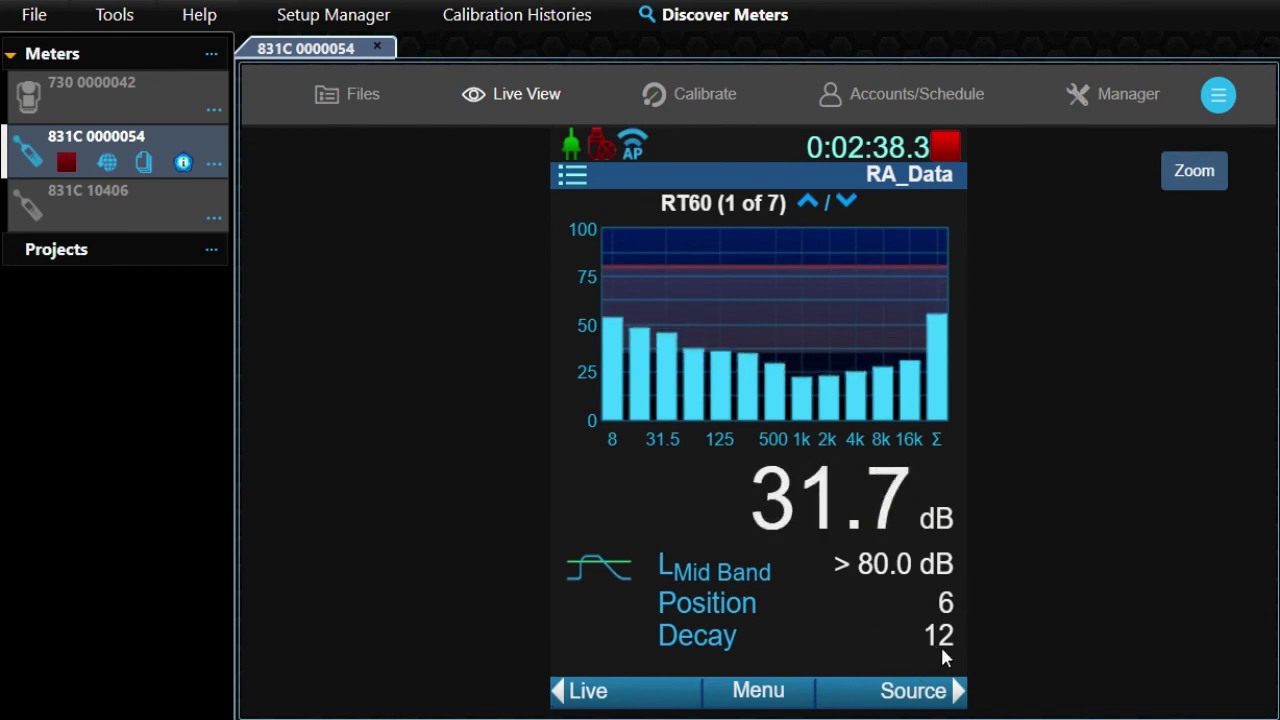
Step: On the decay-curve results page, step octave bands from 500 Hz up to 4 kHz
left_click(846, 204)
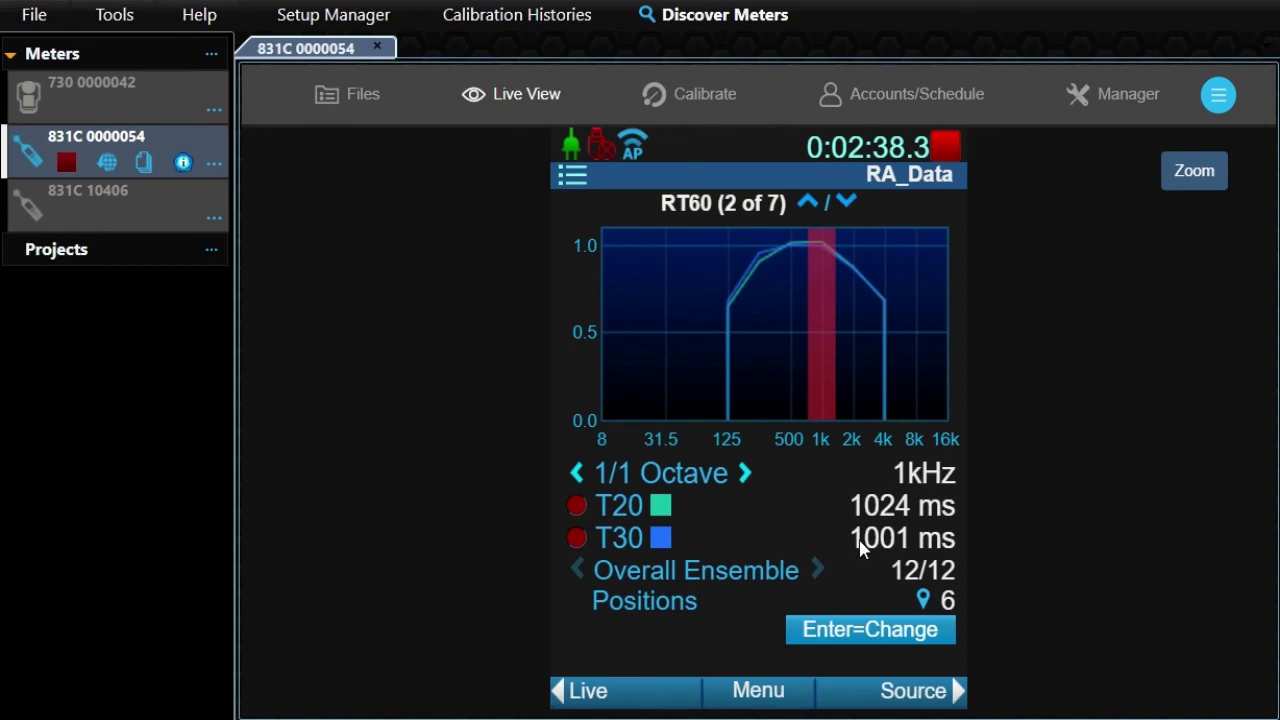
left_click(577, 474)
left_click(744, 474)
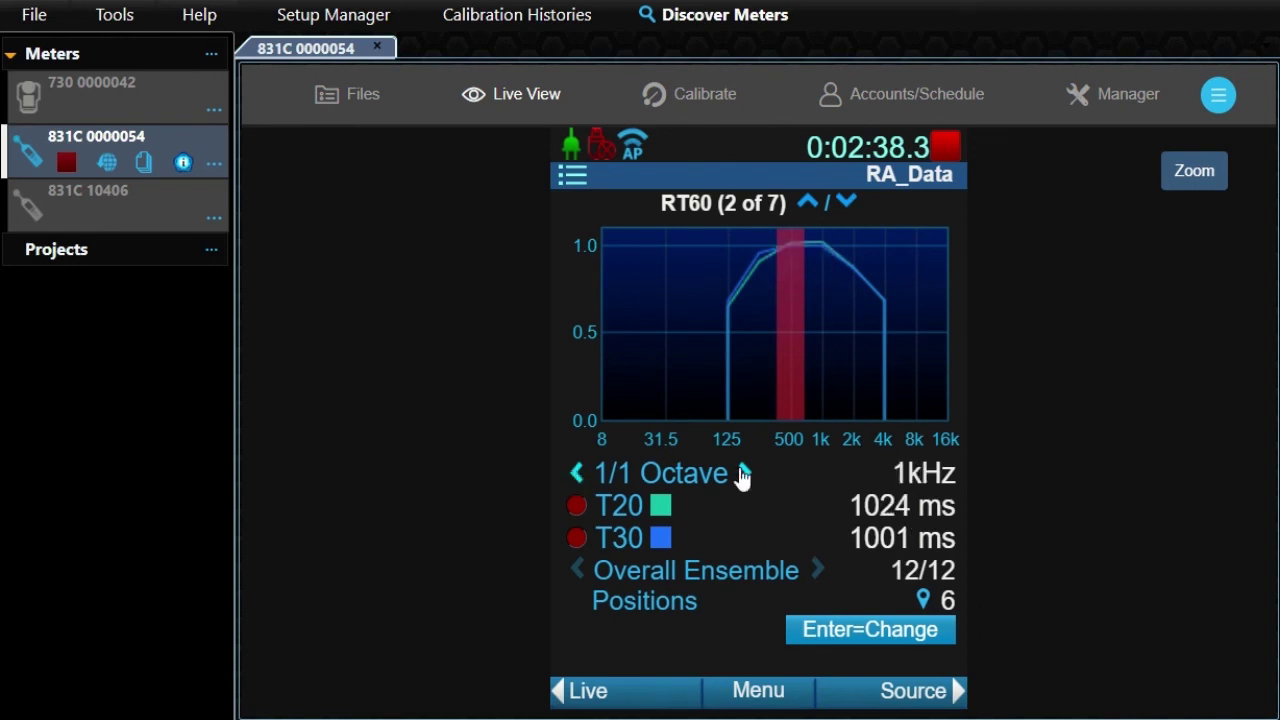
left_click(744, 474)
left_click(744, 474)
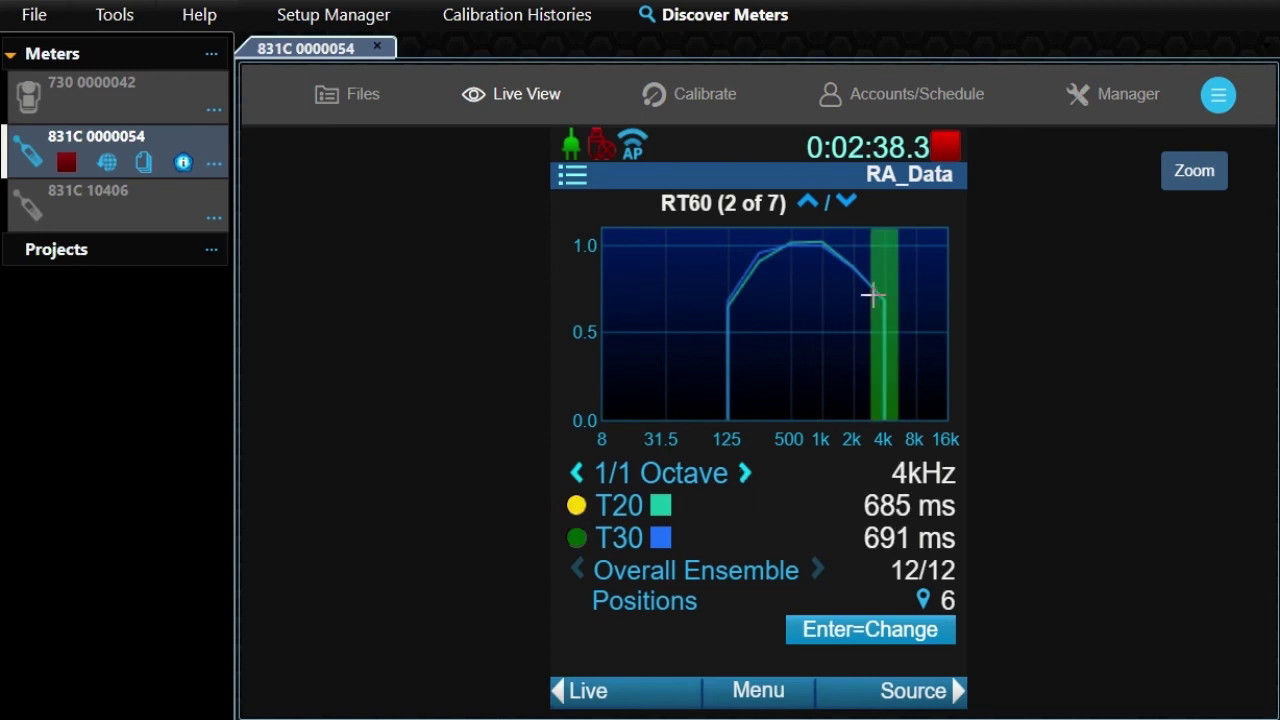
left_click(584, 474)
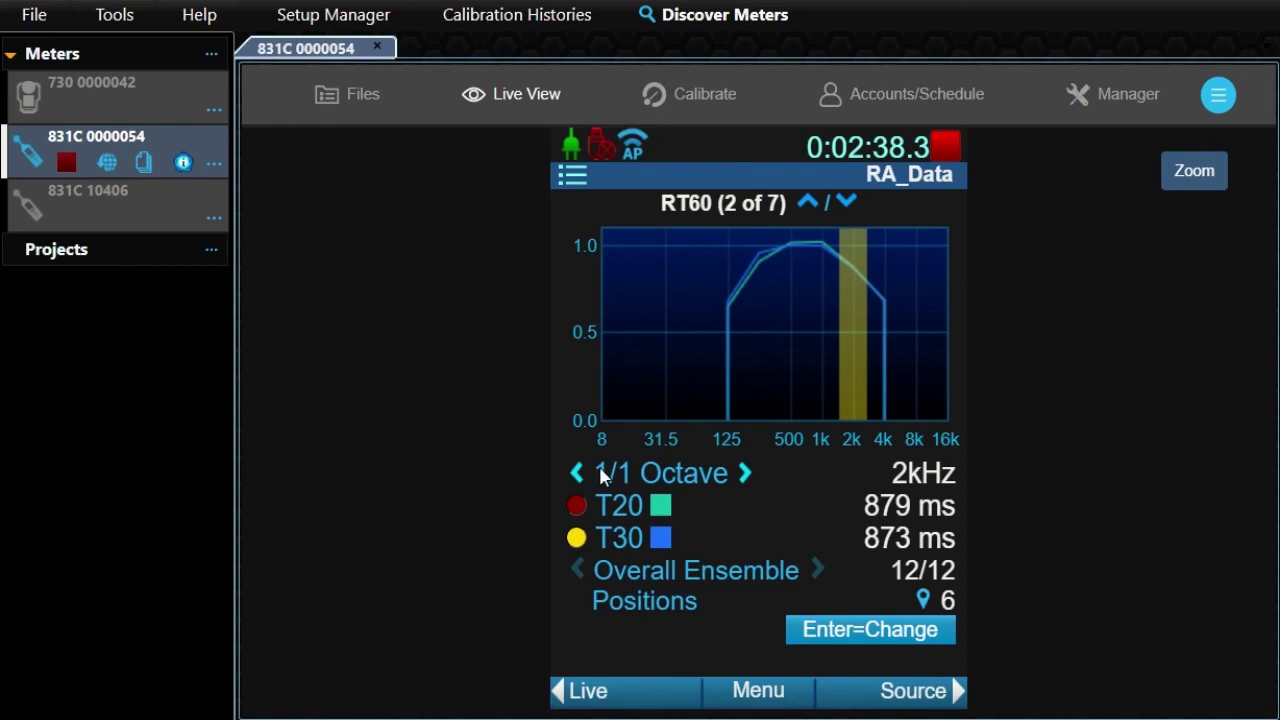
key("Right")
Step: Switch from Overall Ensemble to individual decays, landing on Decay 12/12 at Position 6
key("Down")
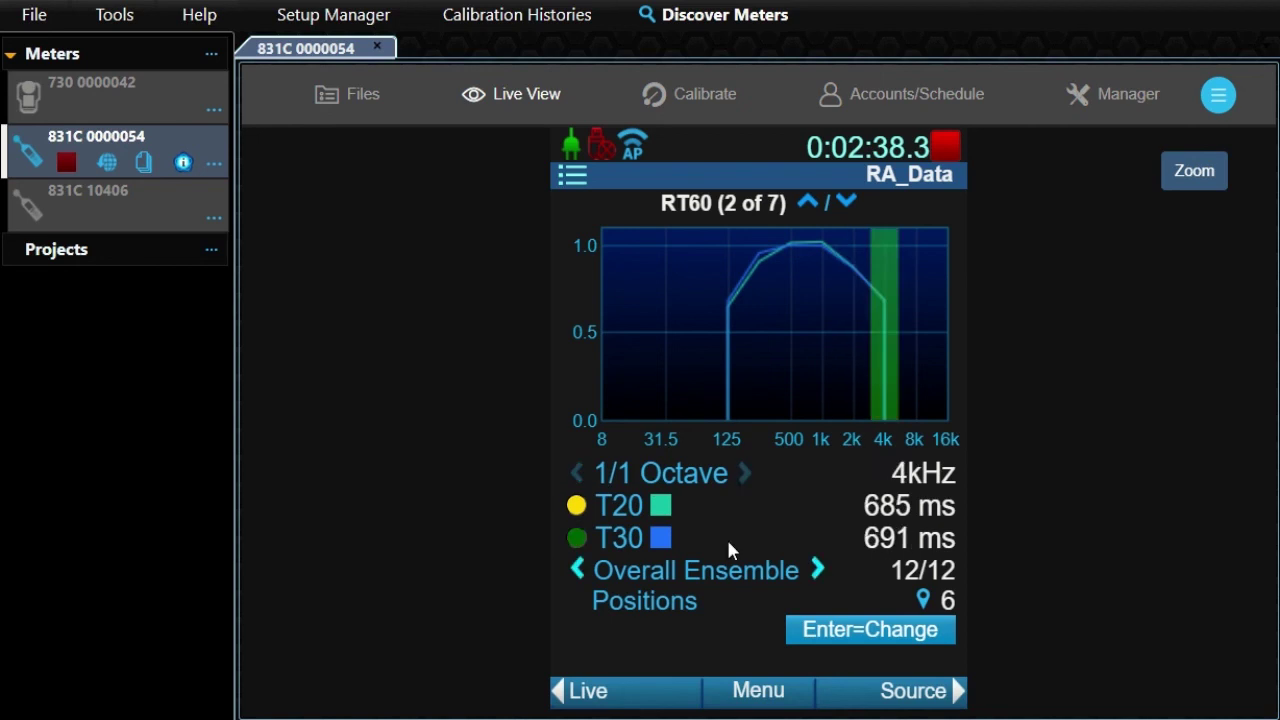
left_click(818, 569)
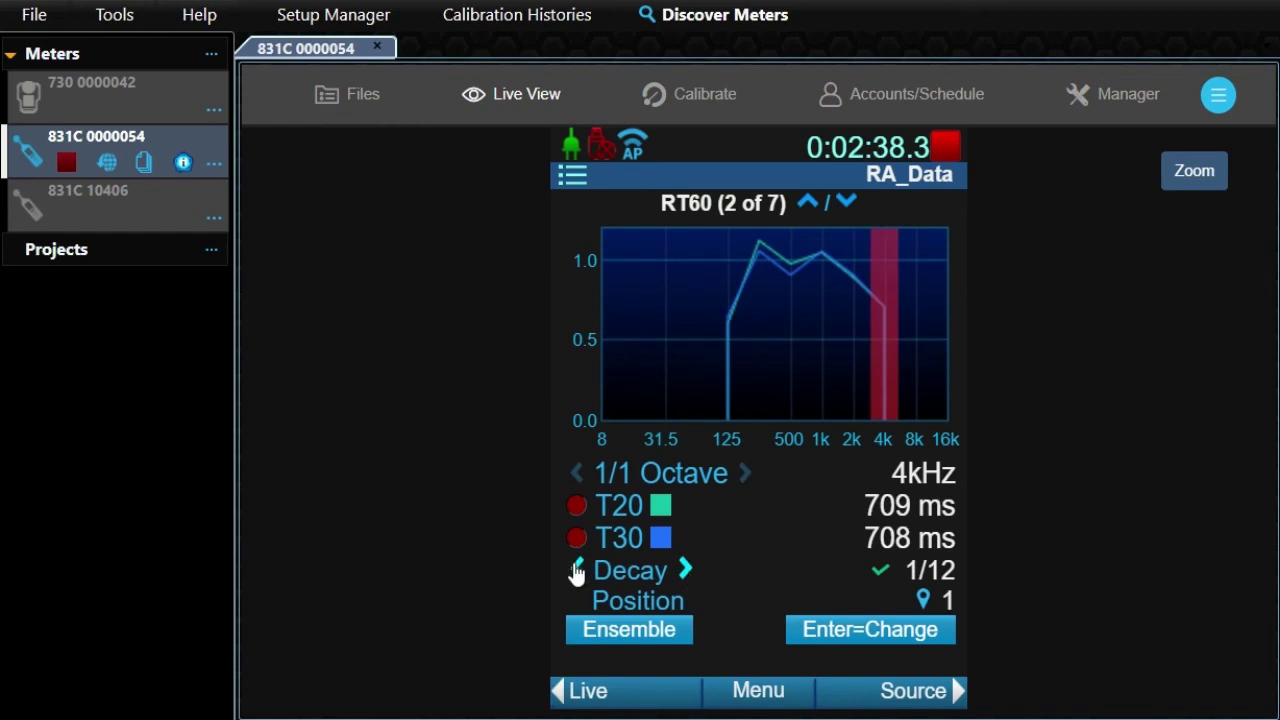
left_click(686, 570)
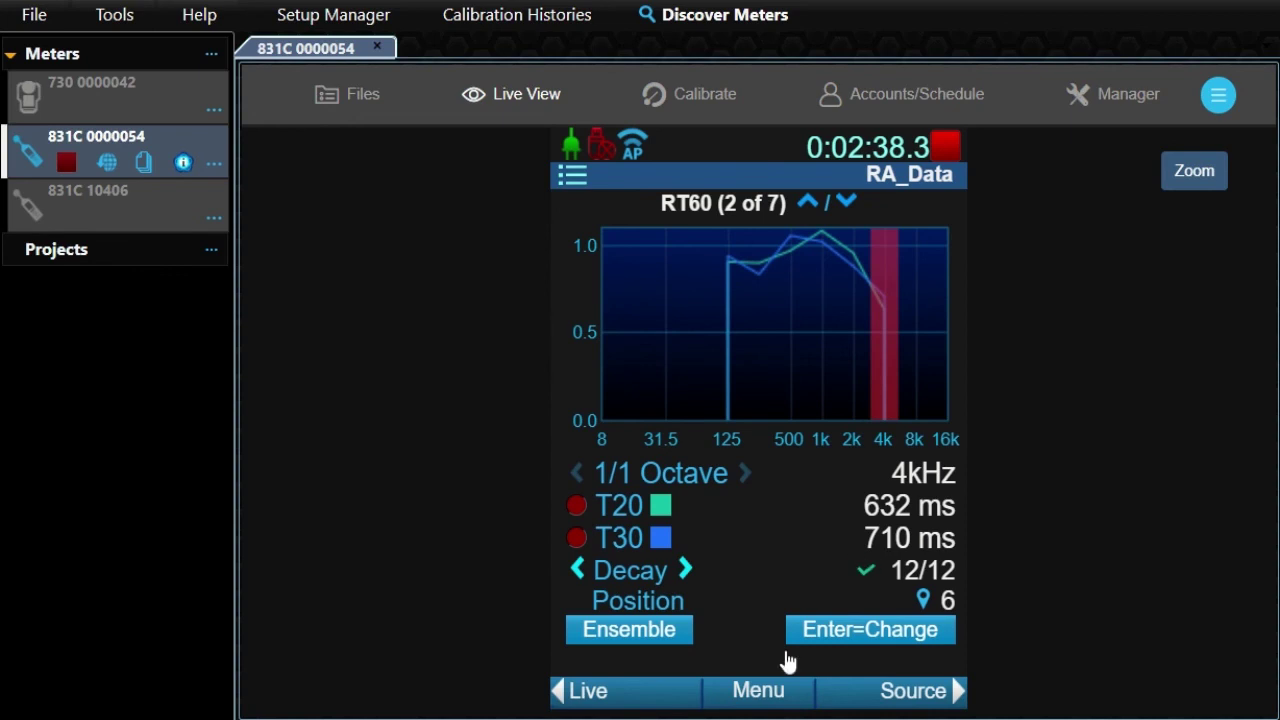
Step: Exclude decay 12/12 via the meter Menu, then re-include it with the red X
left_click(745, 698)
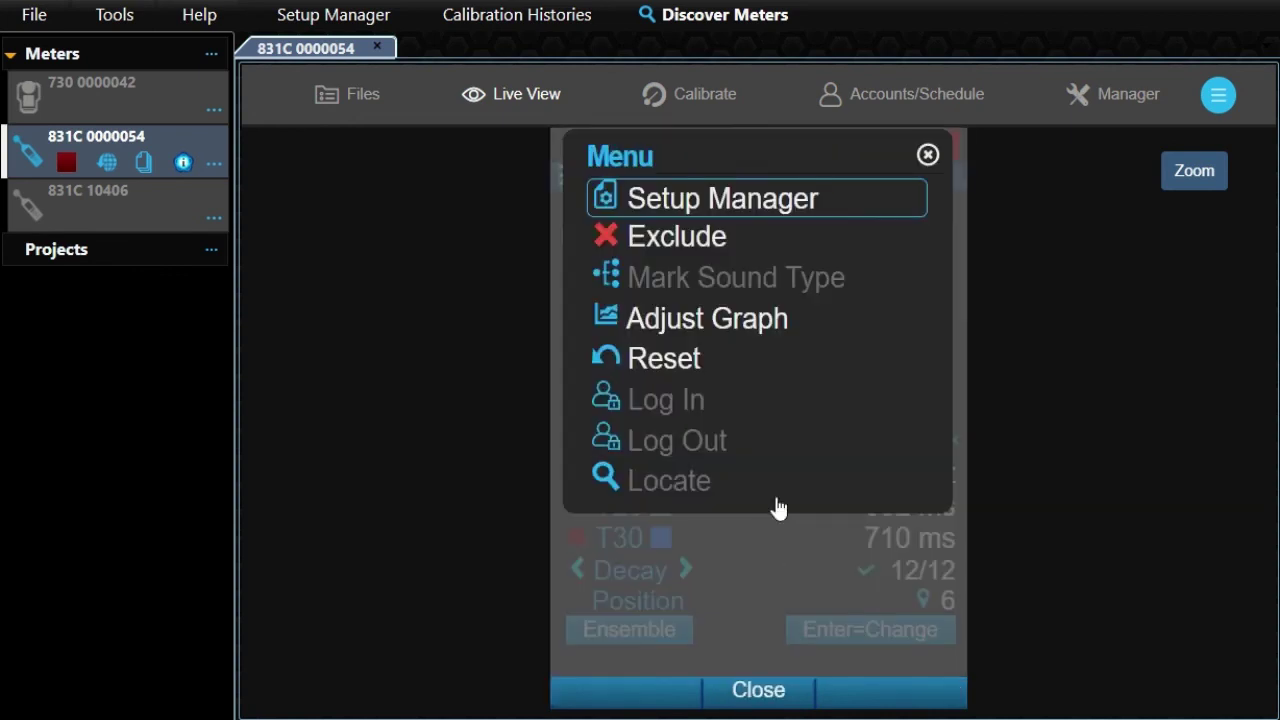
left_click(700, 240)
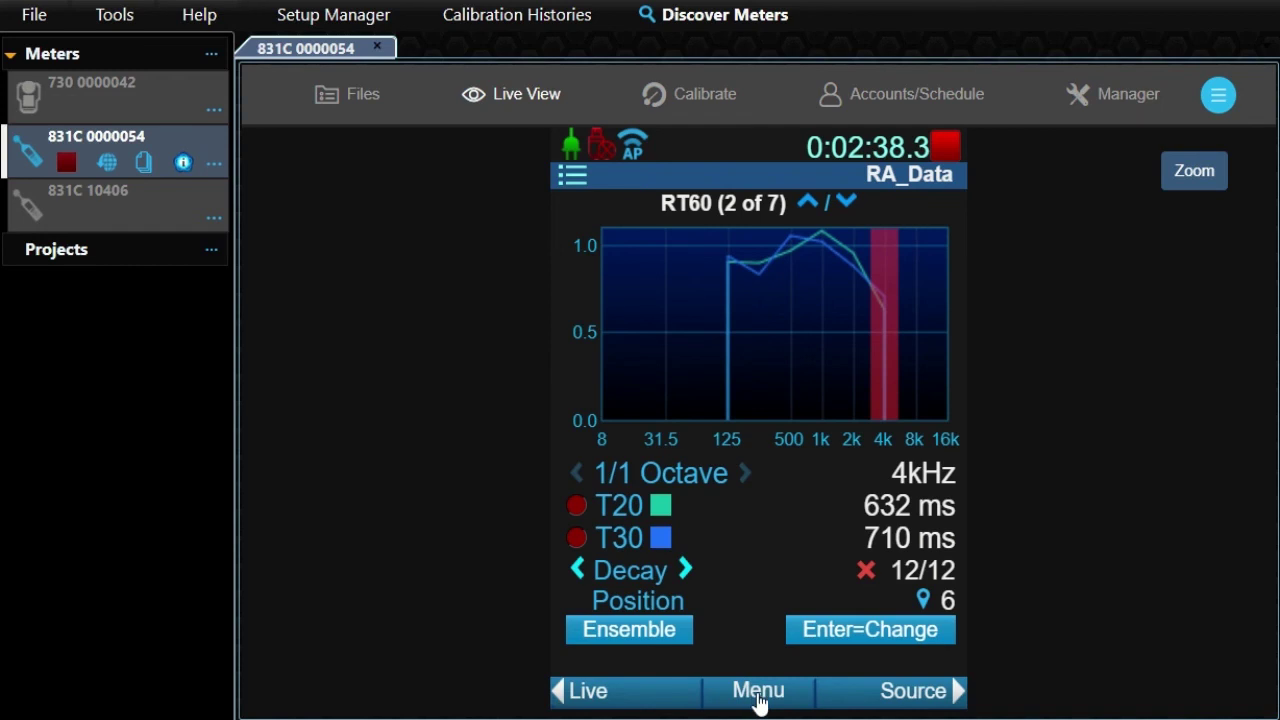
left_click(866, 571)
Step: On RT60 page 3 of 7, step to decays 11/12 and 12/12, then back to Overall Ensemble
left_click(848, 203)
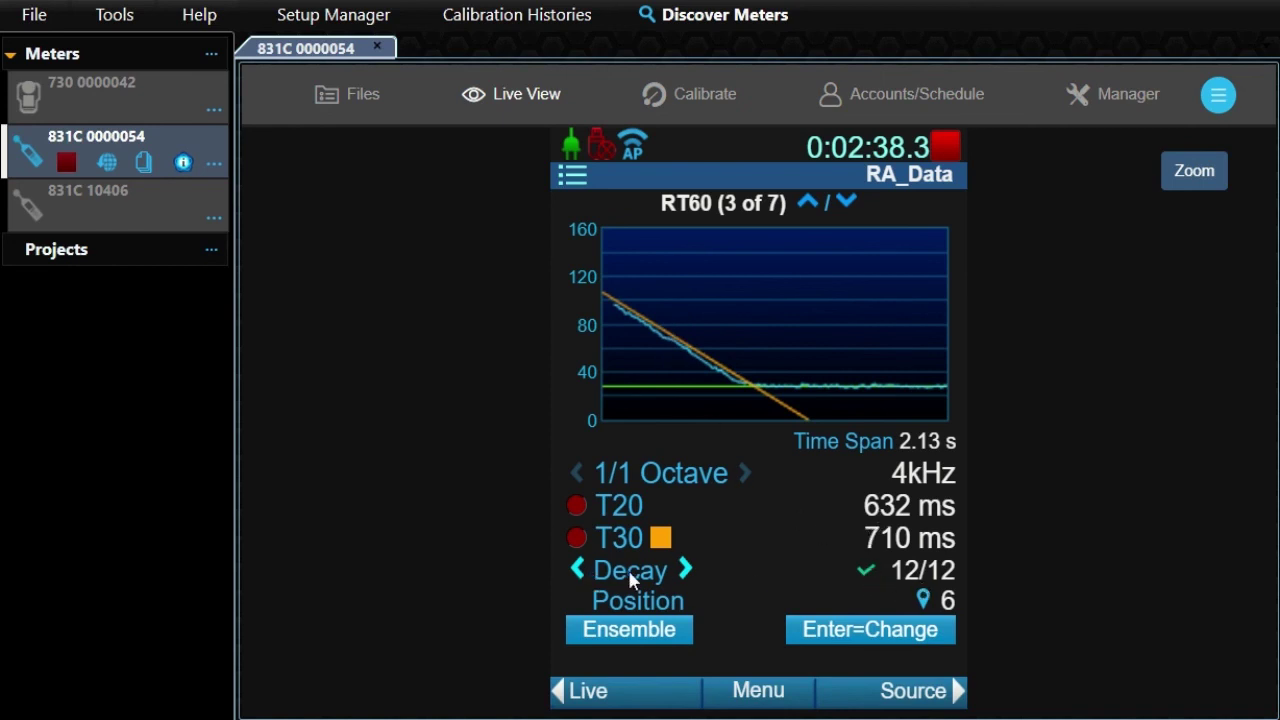
left_click(577, 570)
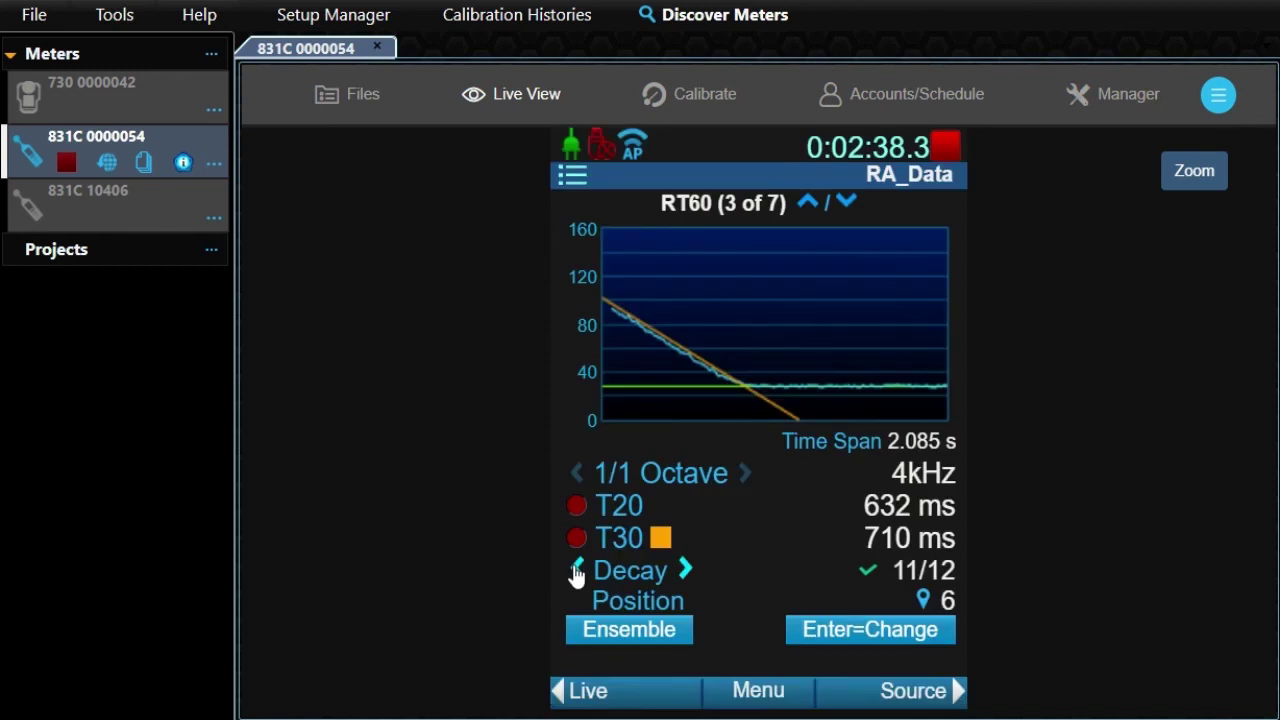
left_click(687, 575)
left_click(687, 575)
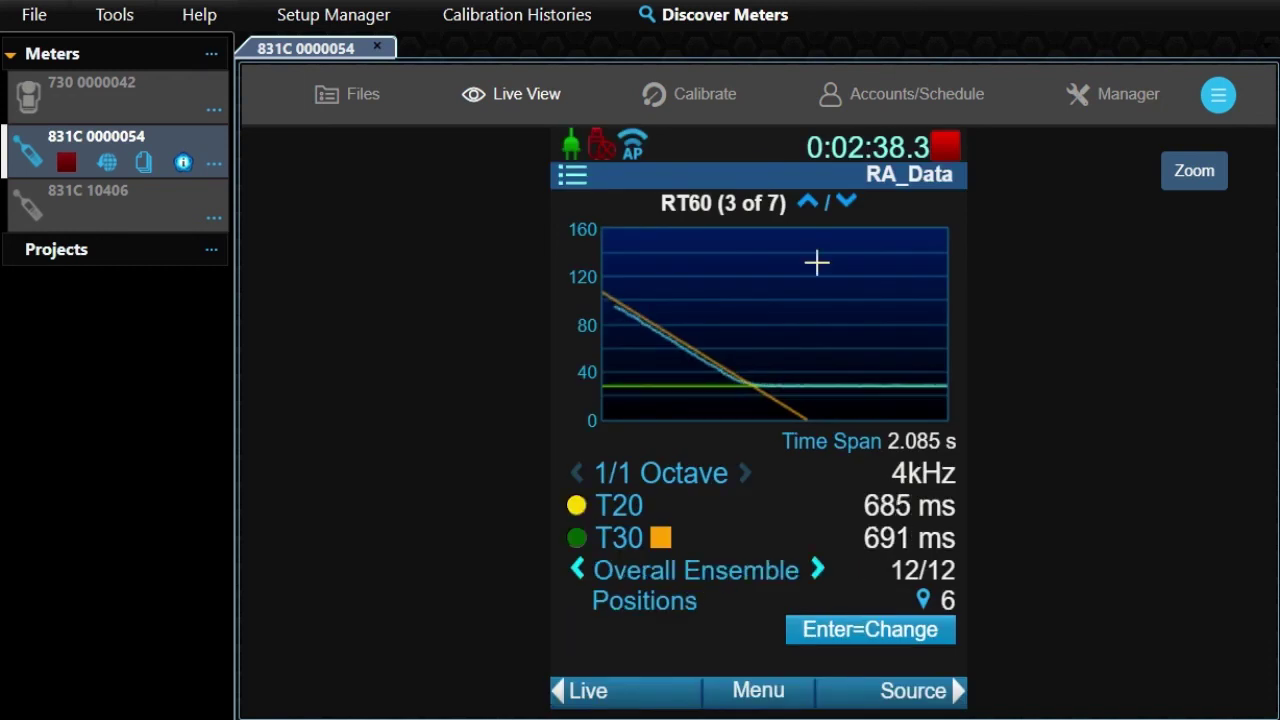
Step: Page to the octave-band level chart and move the band readout to 2 kHz, then 1 kHz
left_click(846, 203)
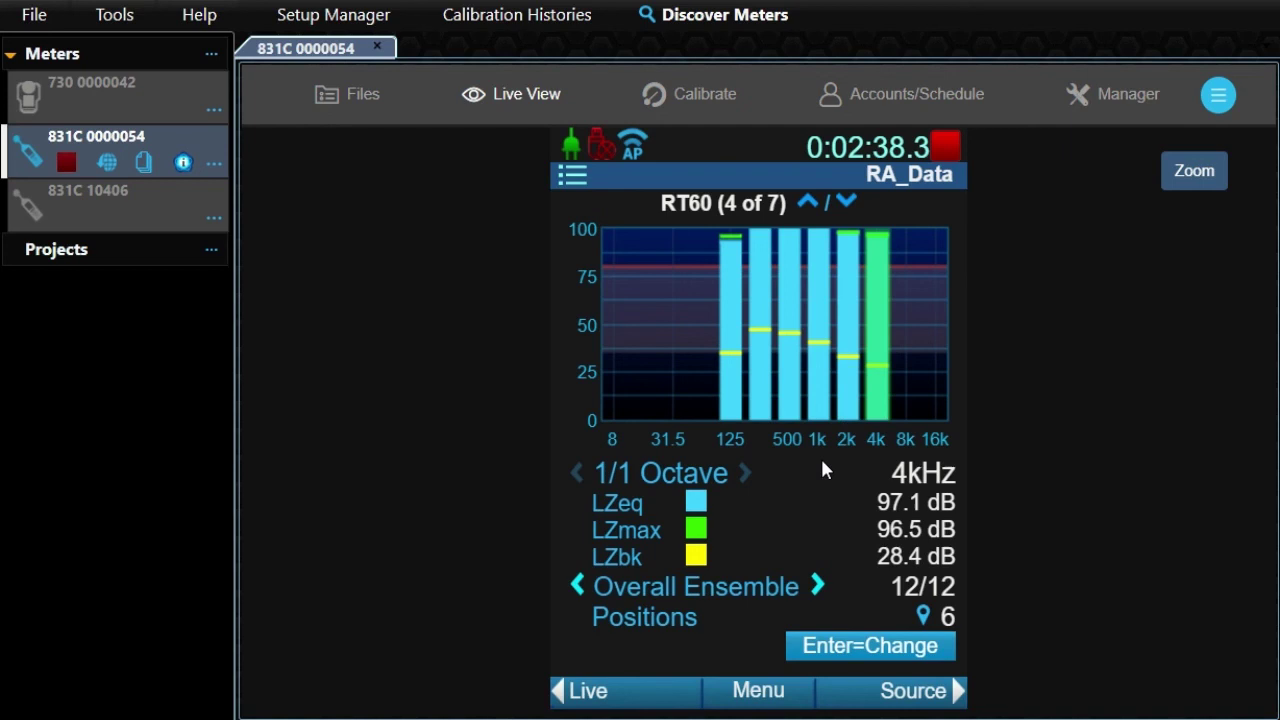
left_click(578, 474)
left_click(580, 474)
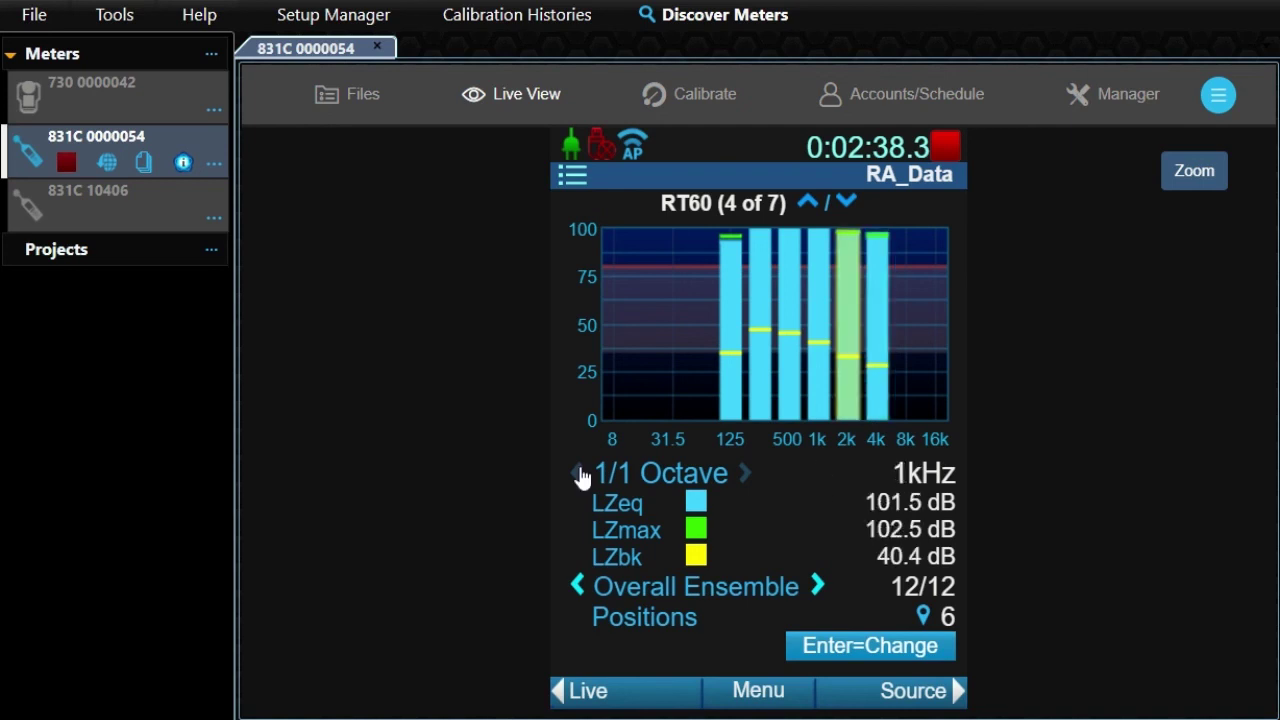
Step: Show the per-band RT60 summary table on page 5 of 7, calculated from T30
left_click(847, 203)
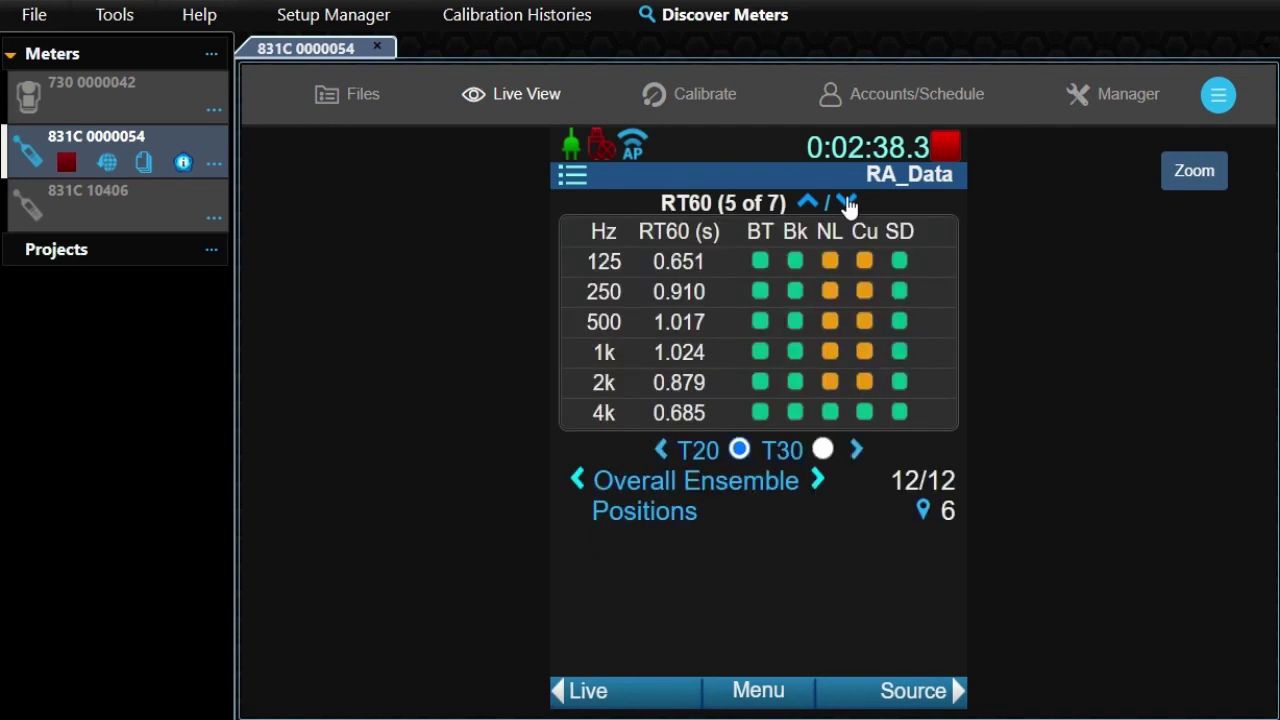
left_click(822, 450)
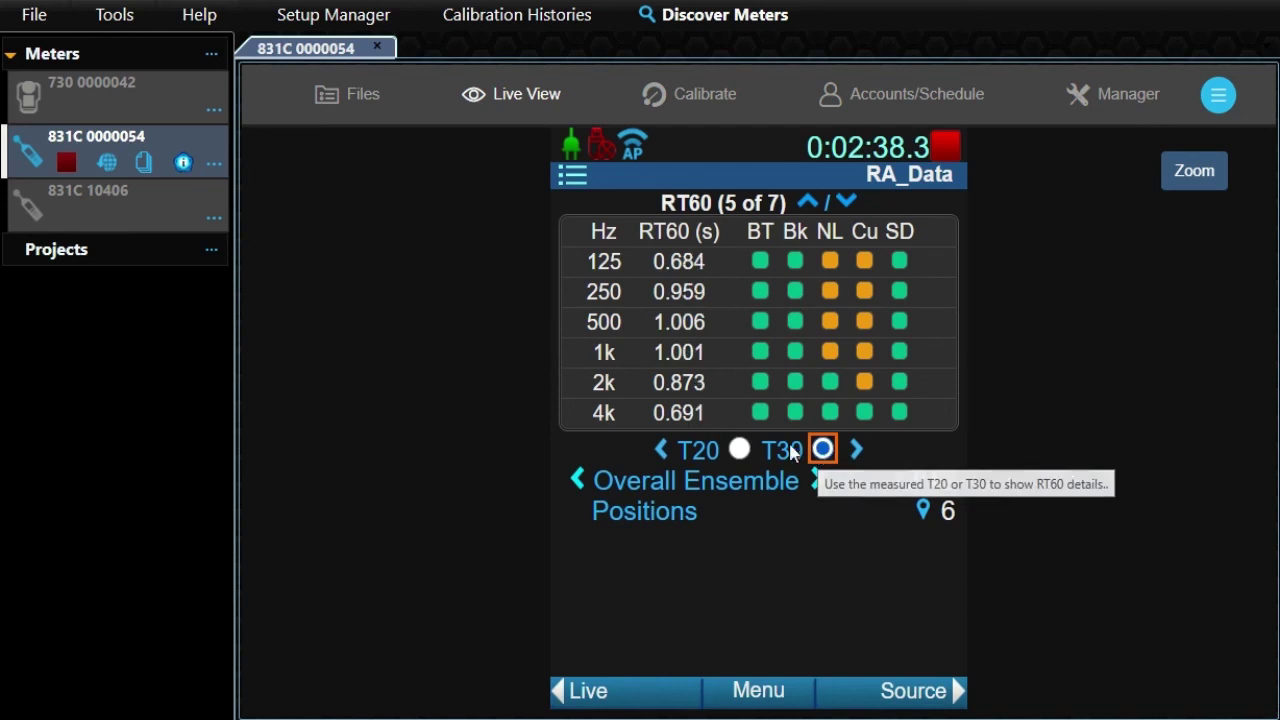
left_click(740, 449)
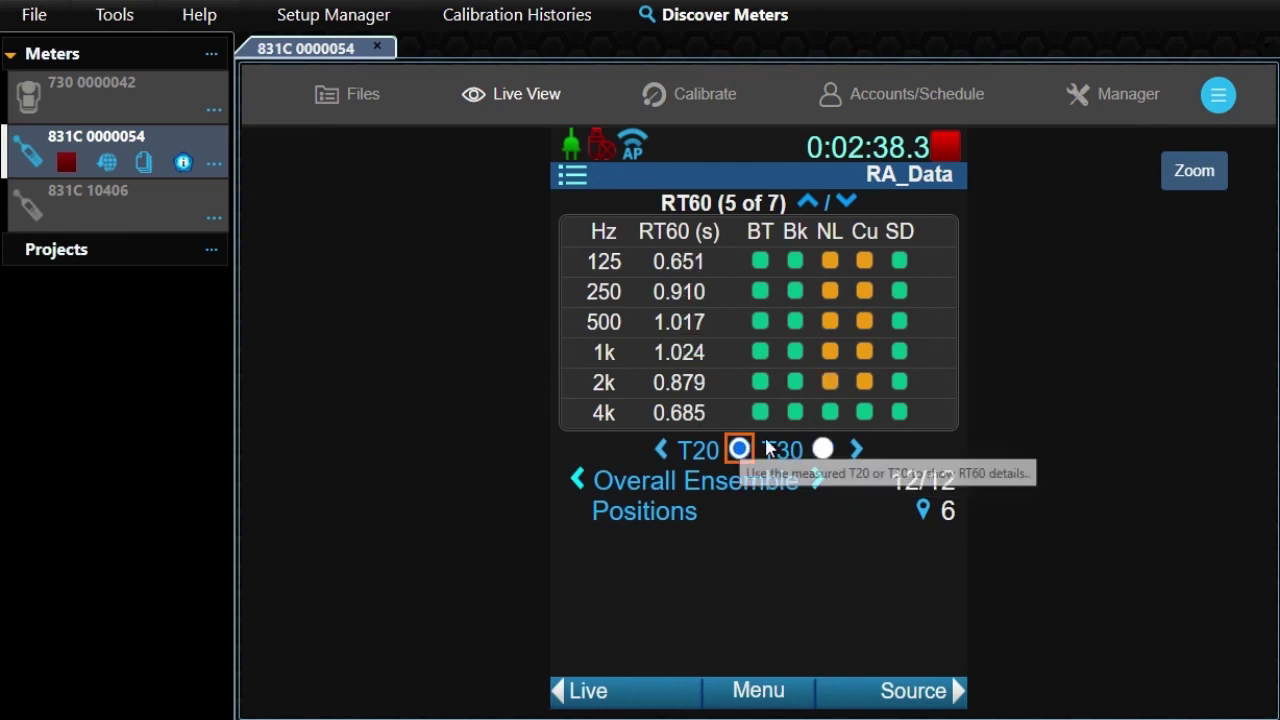
left_click(822, 450)
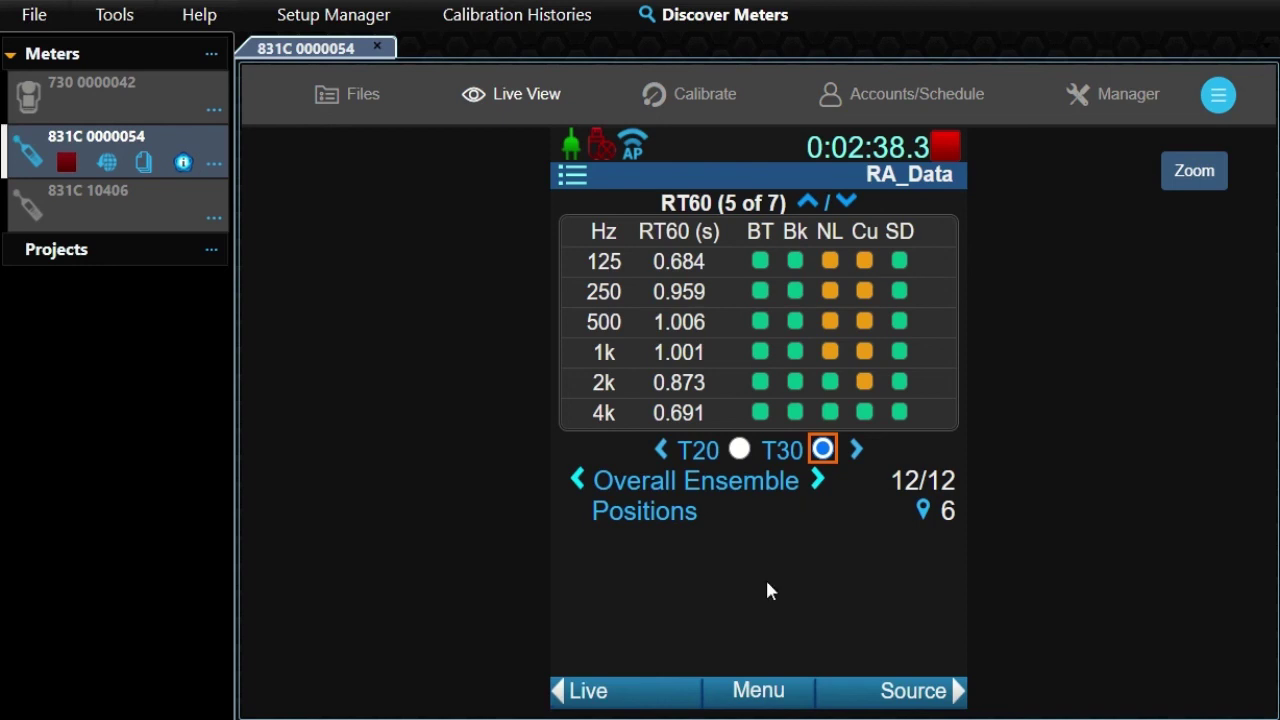
Step: Review decay metrics for 1, 2 and 4 kHz and the grade summary, then show the Source page
left_click(848, 203)
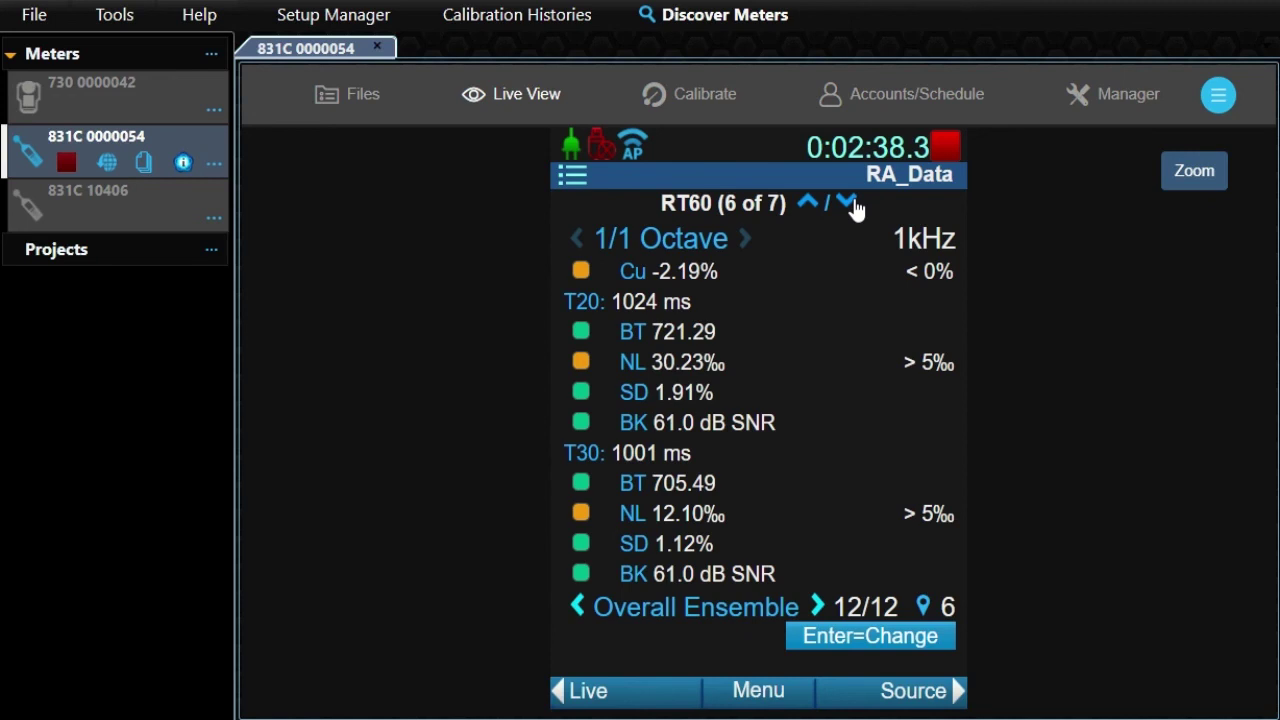
left_click(747, 240)
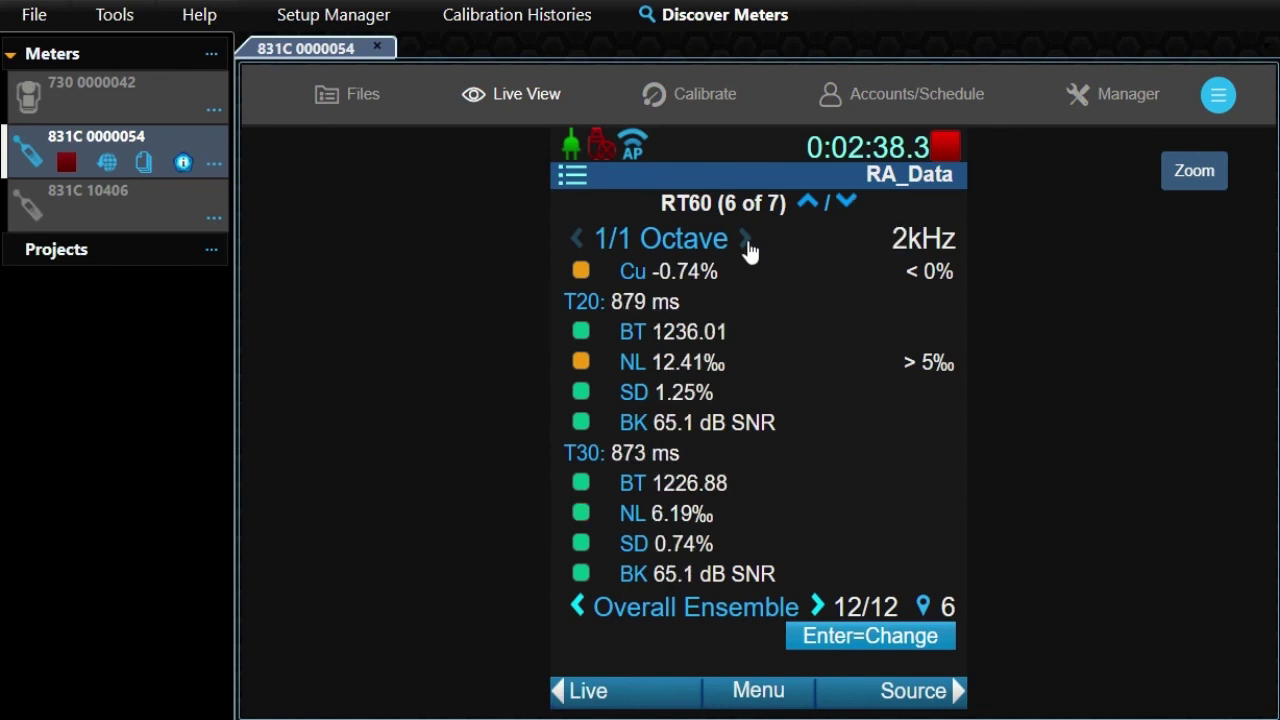
left_click(747, 240)
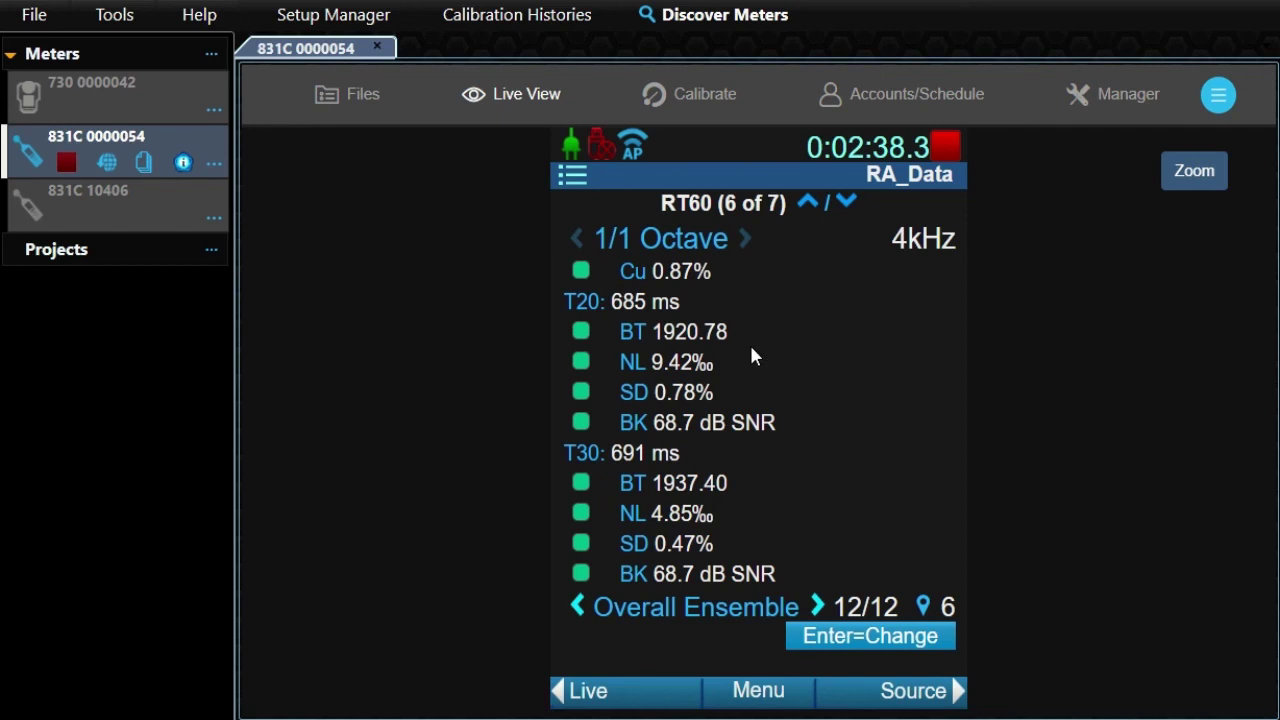
left_click(846, 202)
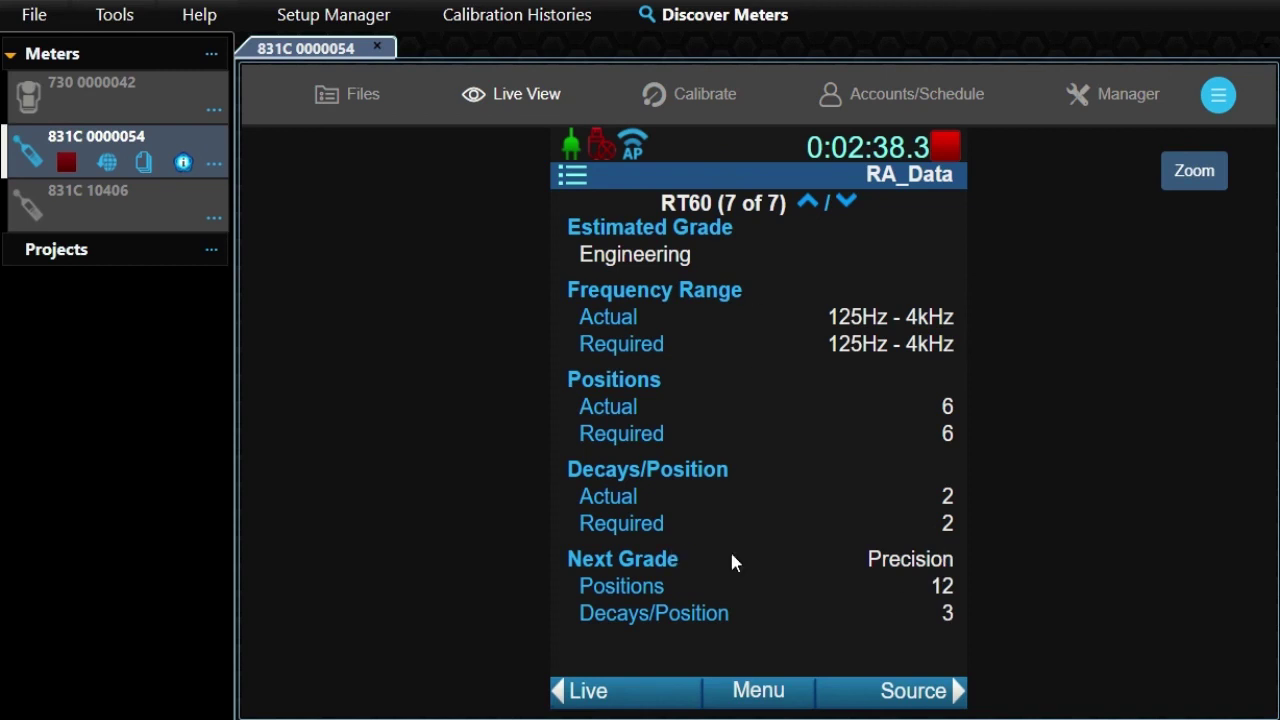
left_click(910, 692)
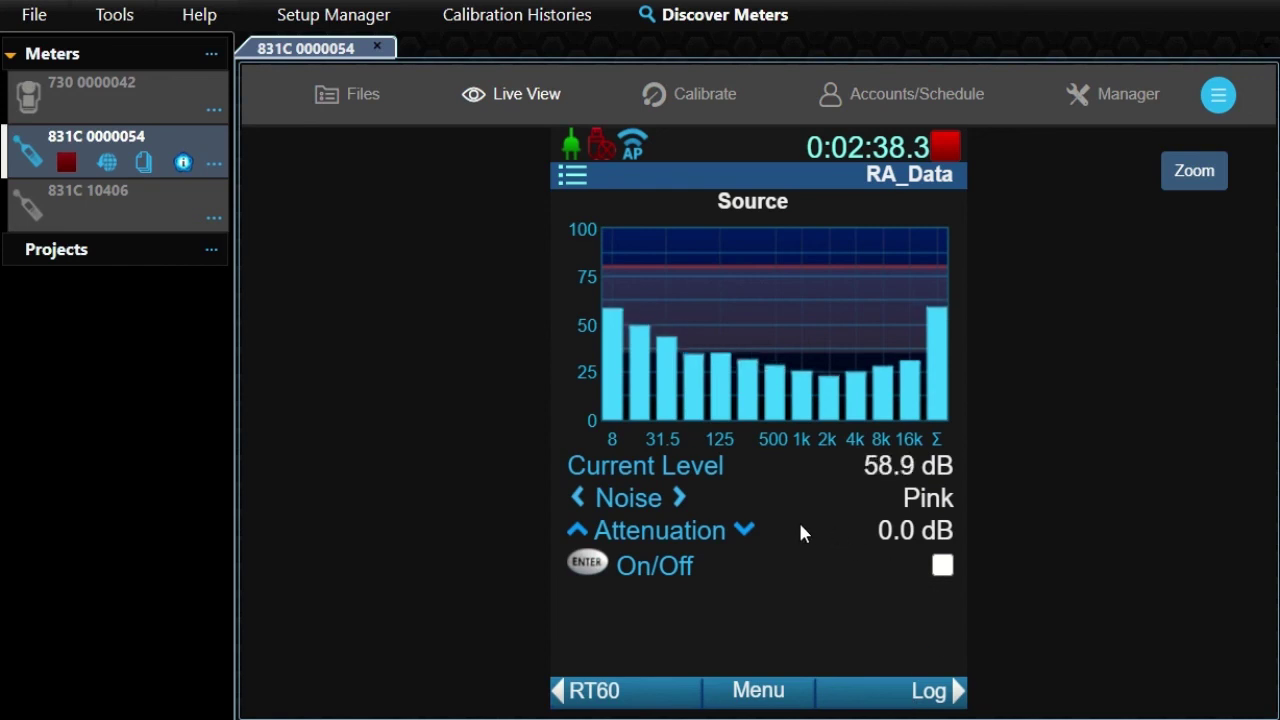
Step: Switch the noise source on and off, and raise attenuation to 3.0 dB then back to 0.0 dB
left_click(588, 563)
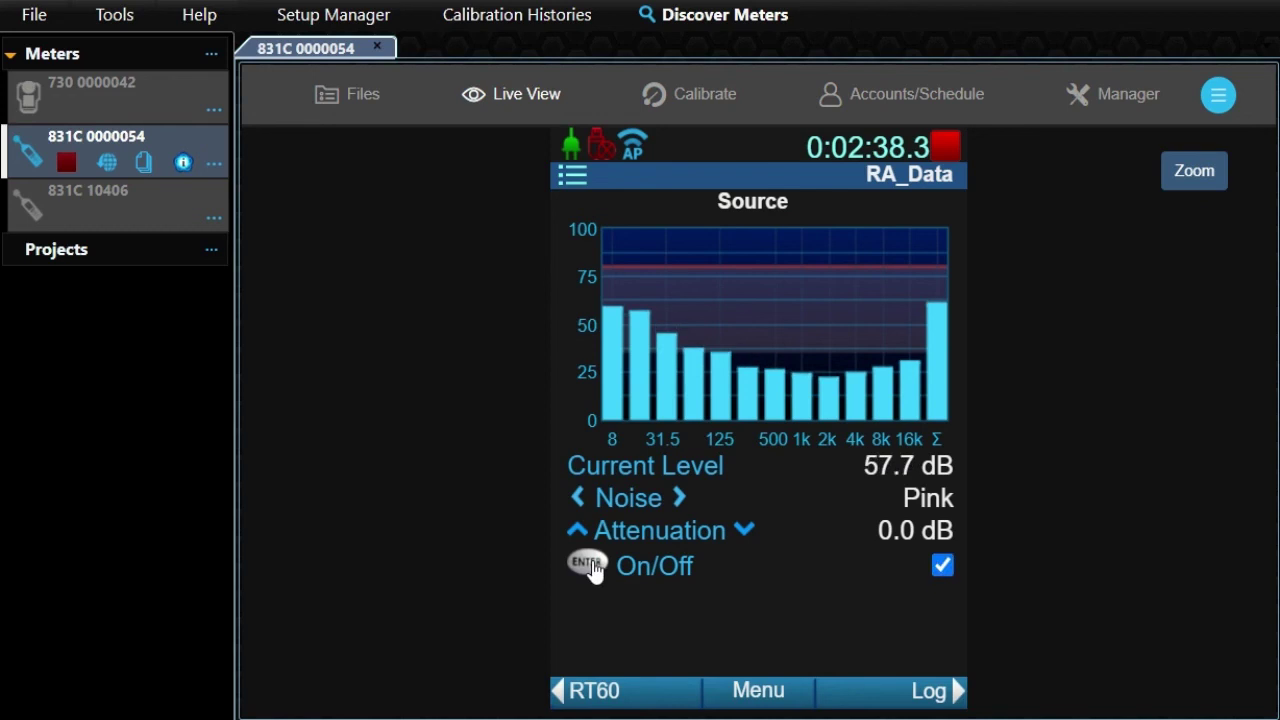
left_click(590, 565)
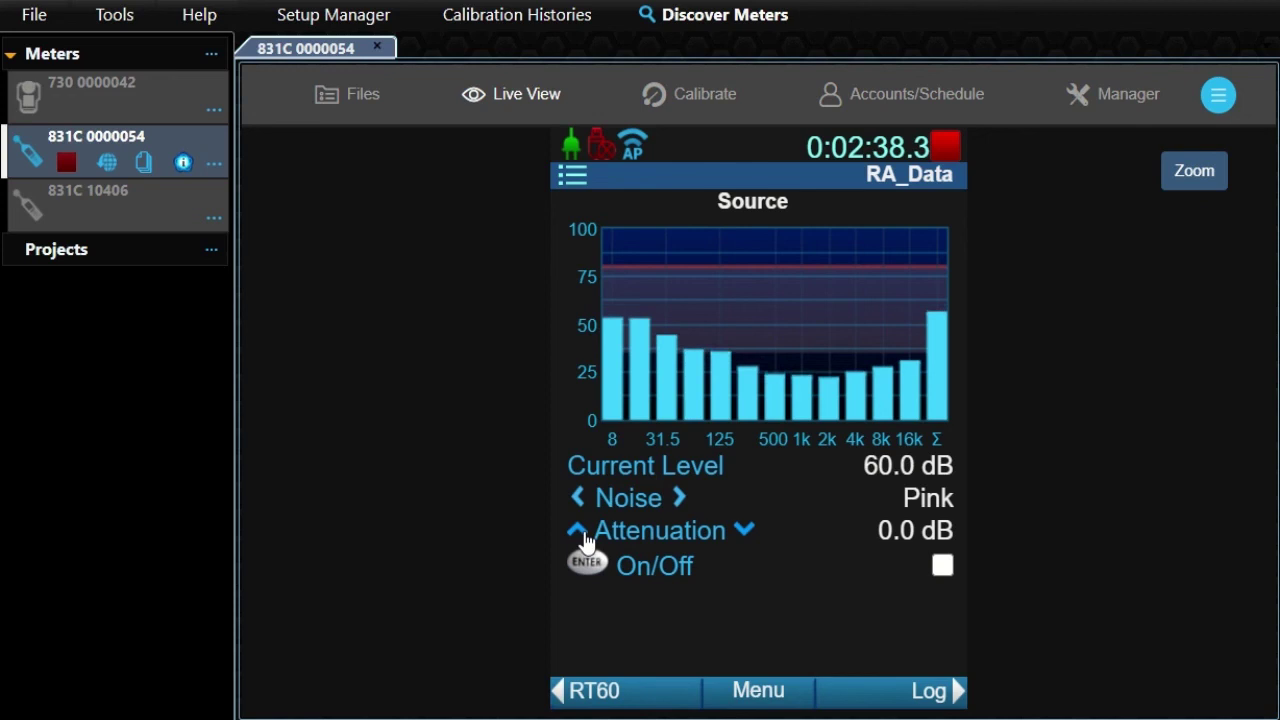
left_click(587, 539)
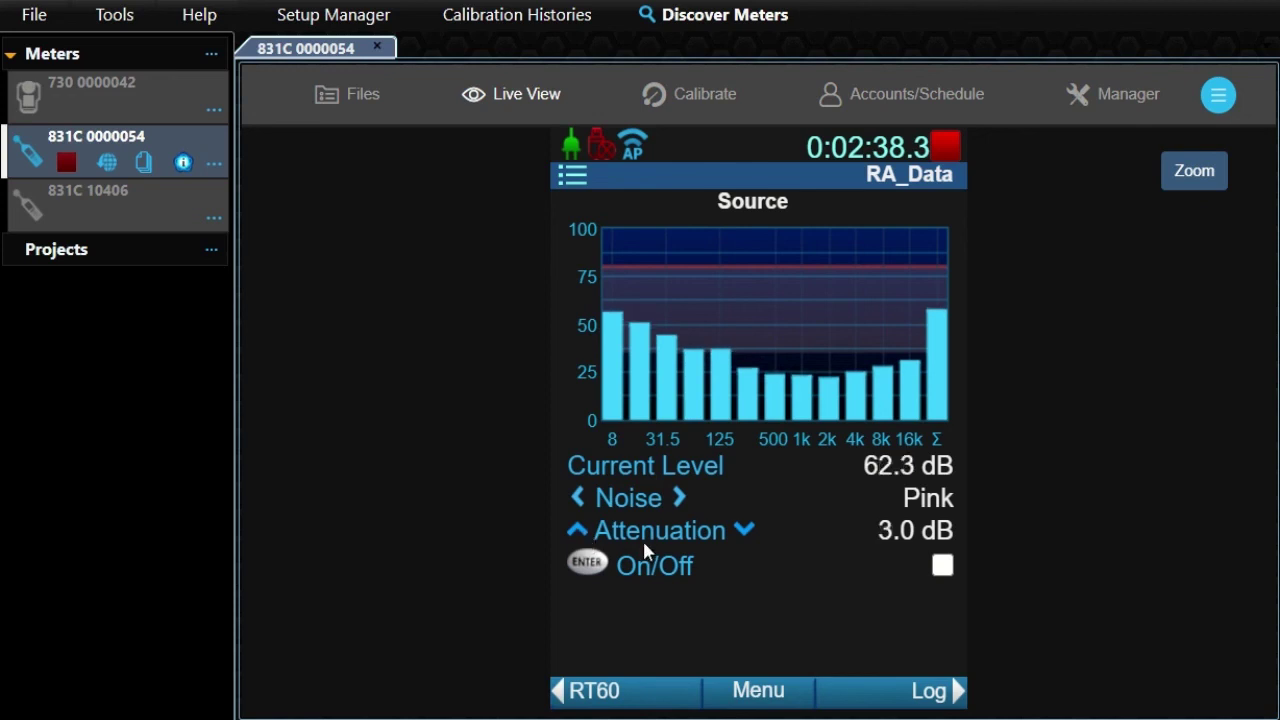
left_click(742, 532)
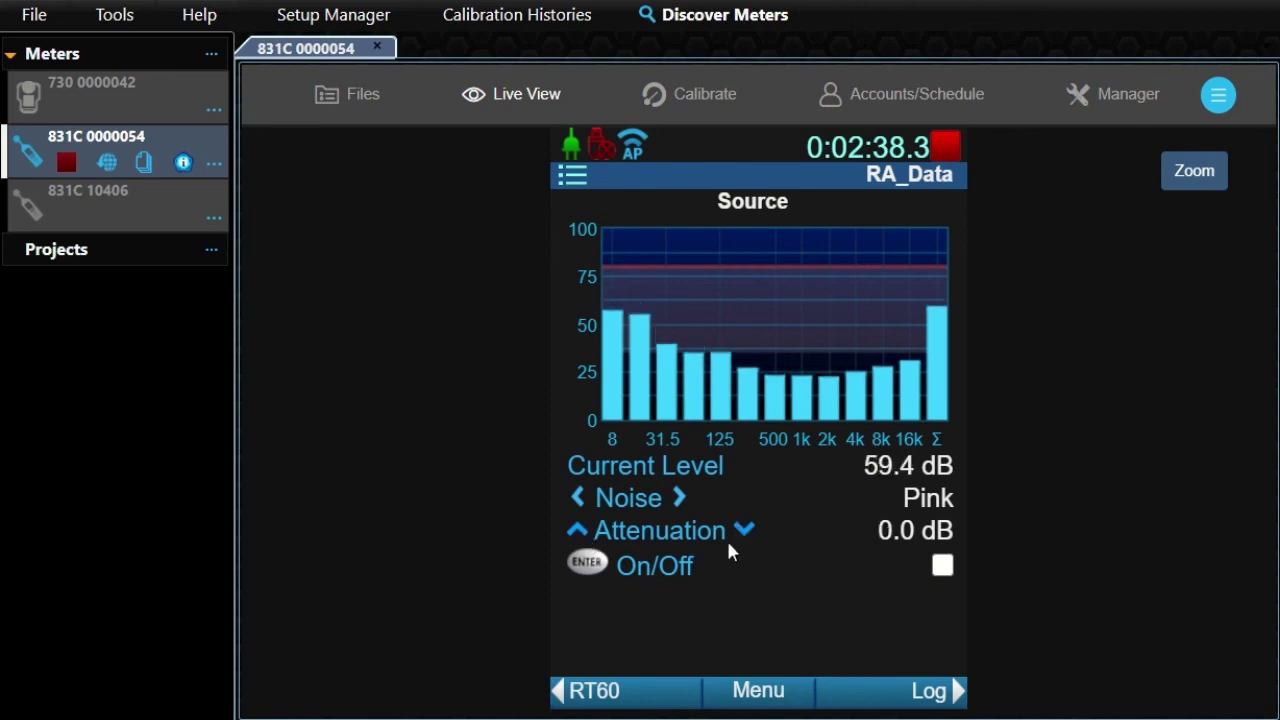
Step: Change the noise type from Pink to Off and back to Pink, then return to the RT60 grade summary
left_click(679, 497)
left_click(679, 497)
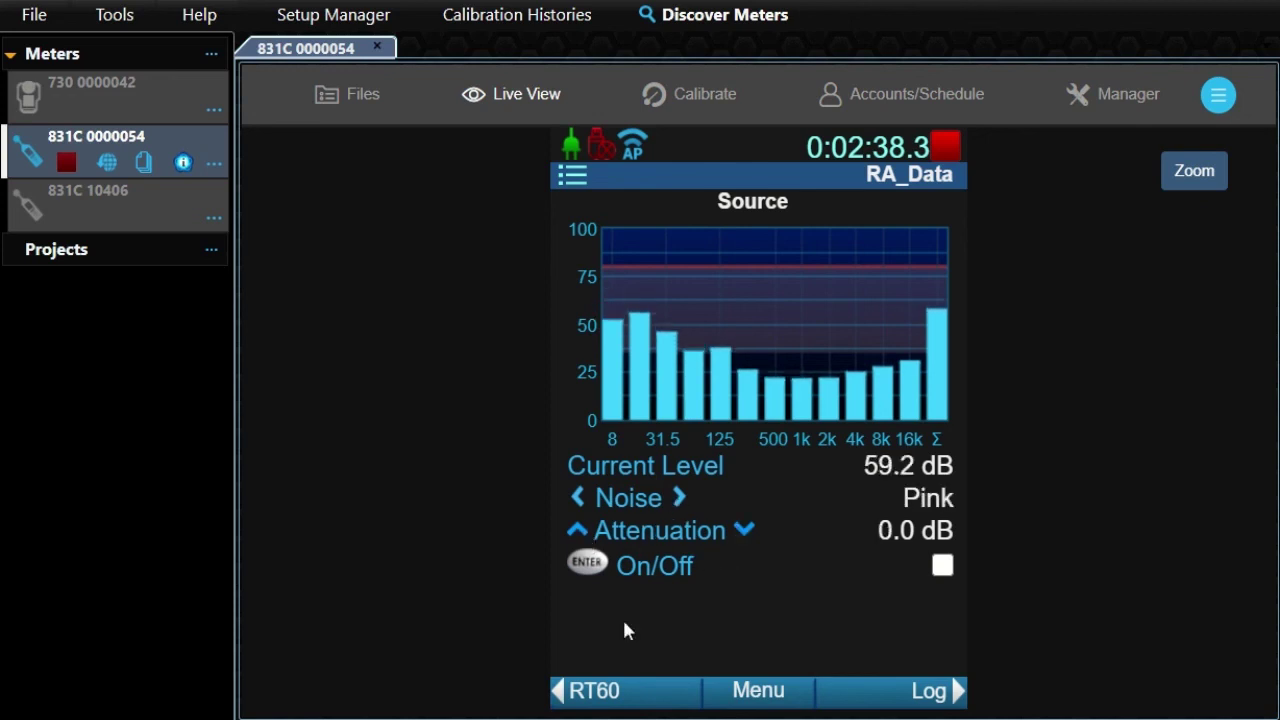
left_click(586, 689)
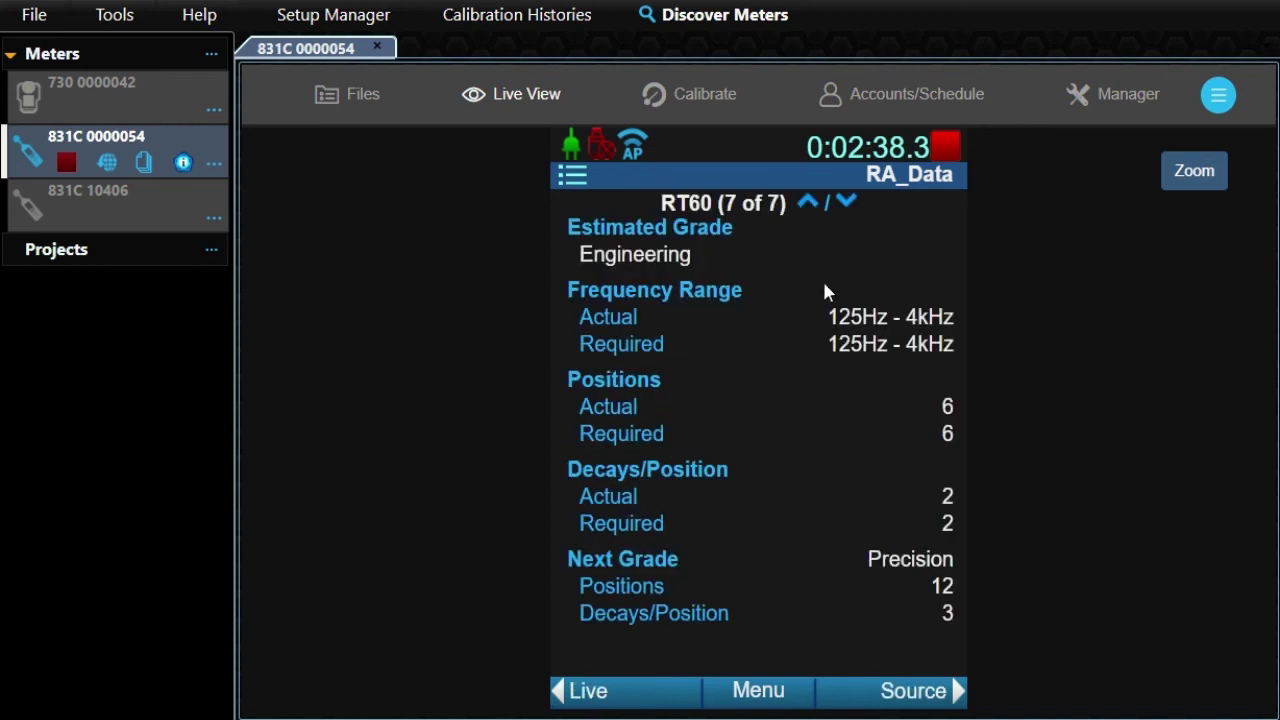
Step: Download RA_Data.022 from the meter's stored files and open it on its Summary sheet
left_click(848, 205)
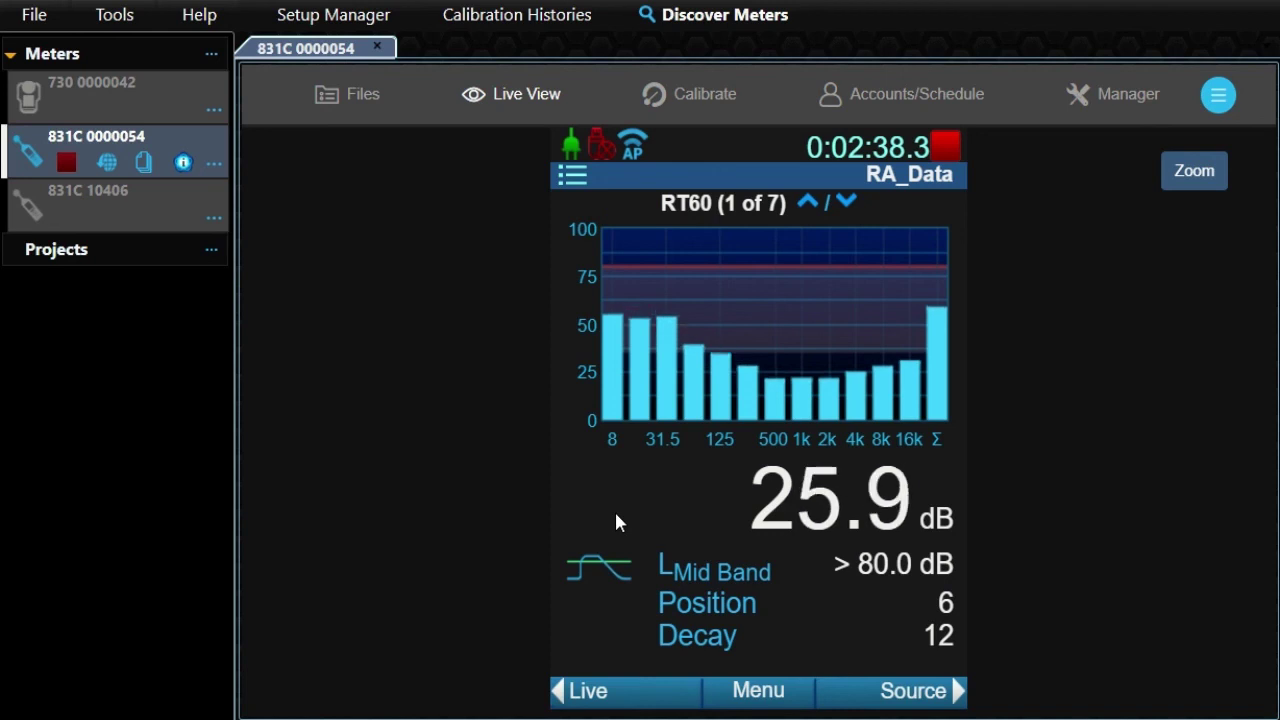
left_click(347, 94)
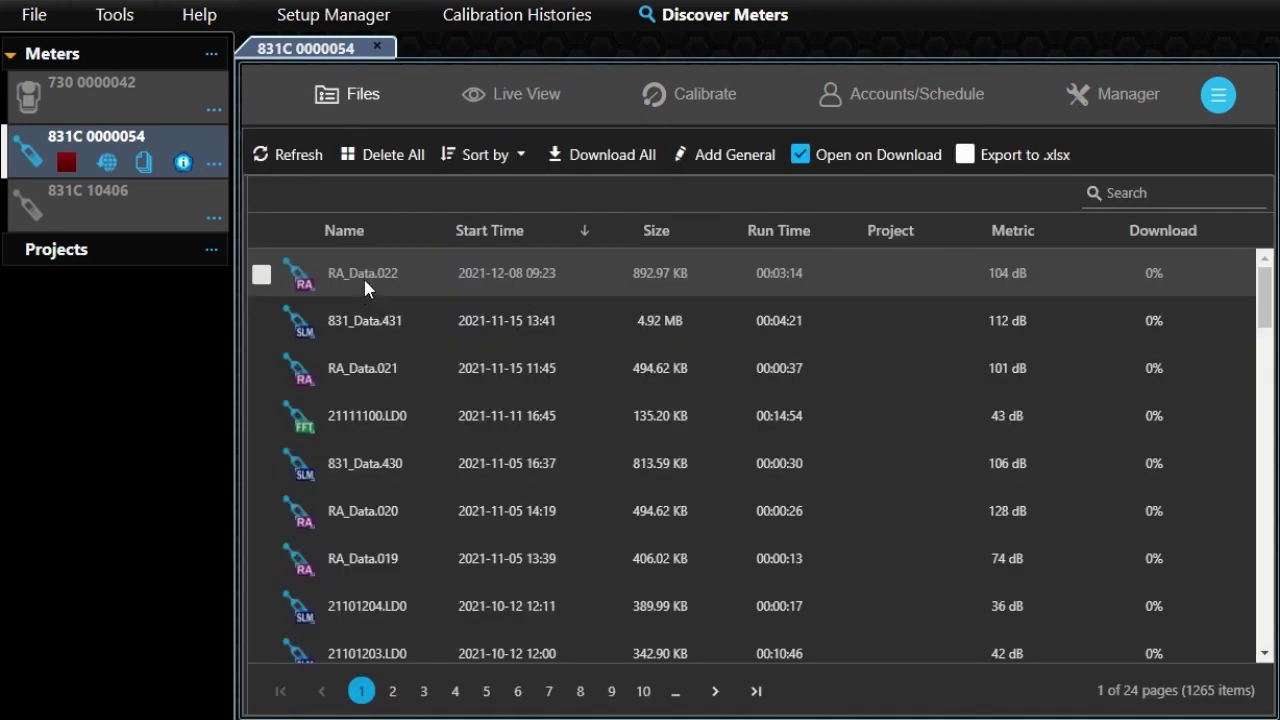
double_click(365, 284)
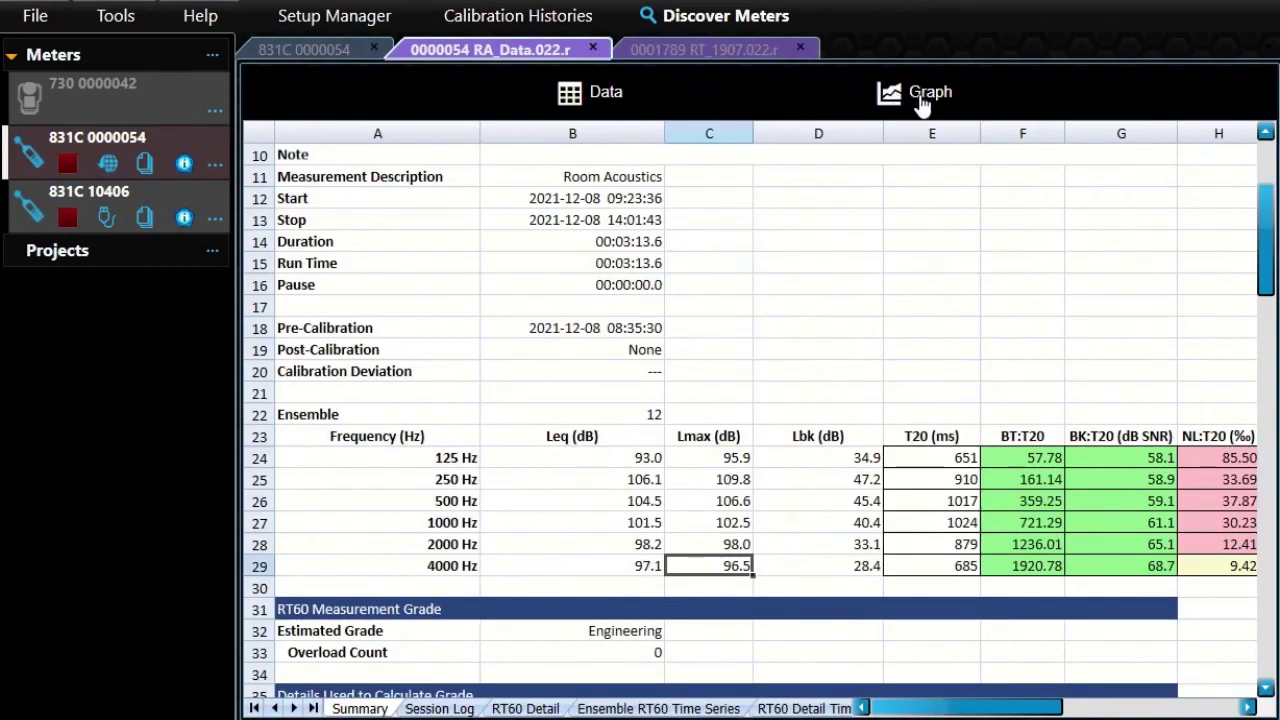
Step: Show RA_Data.022 as decay graphs, switching reverberation times to T30 and back to T20
left_click(918, 100)
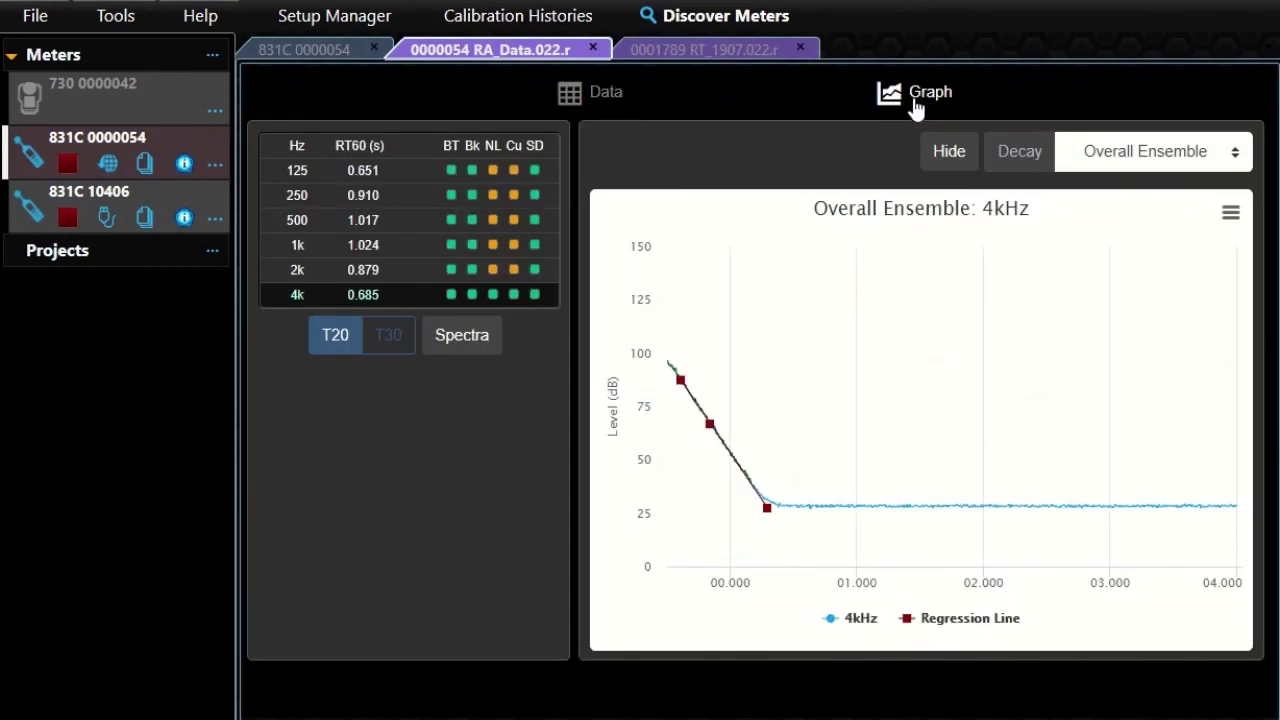
mouse_move(837, 440)
left_click(381, 340)
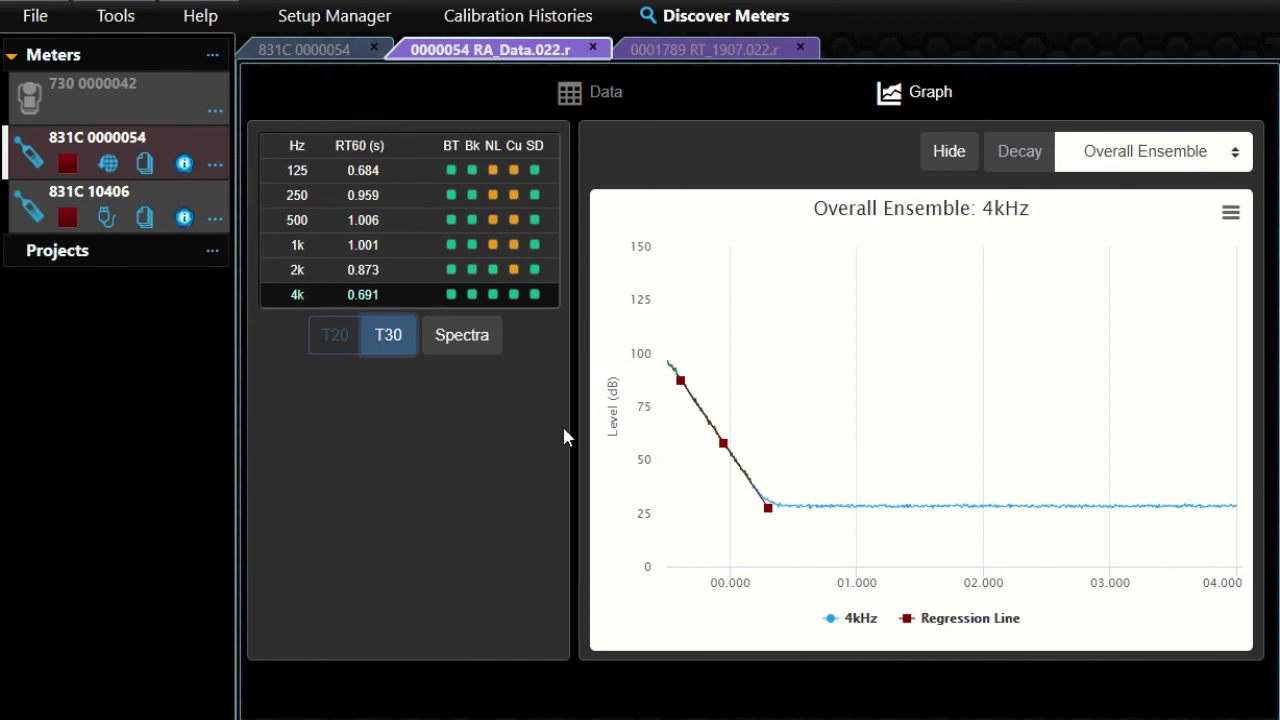
left_click(338, 343)
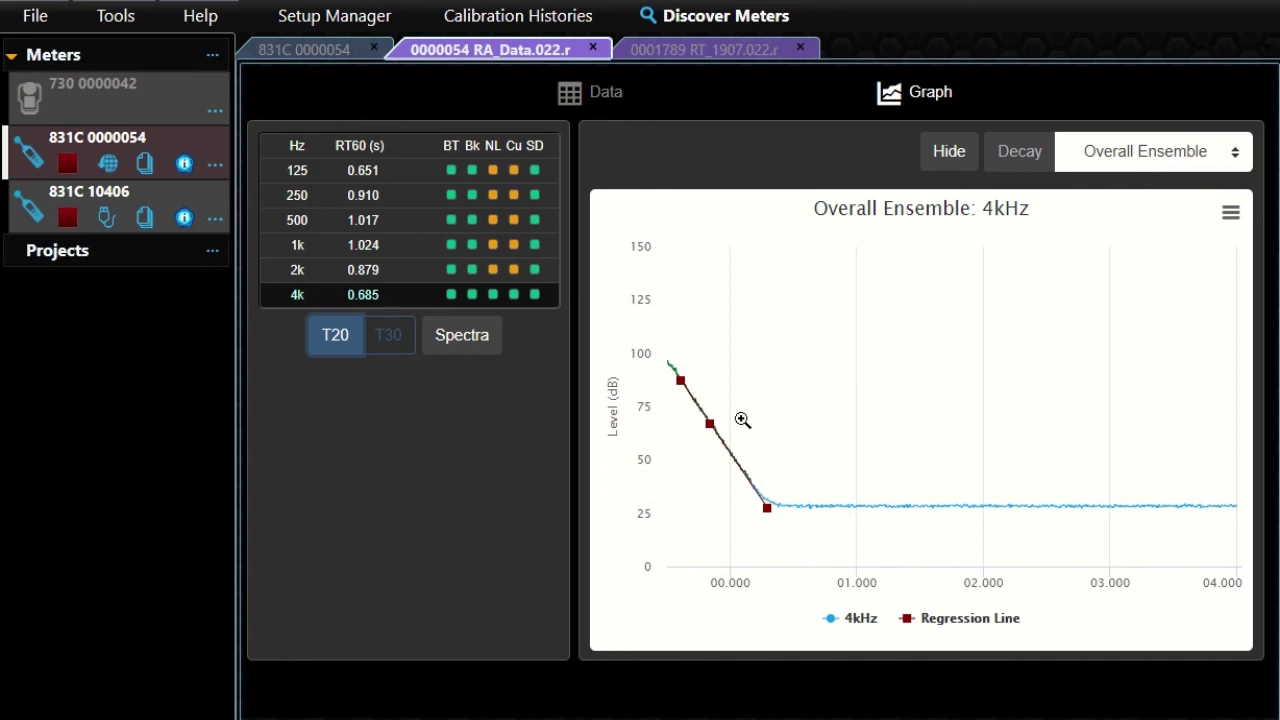
Step: Step through Position Ensembles 1–3 and Decays 1–7, then settle back on the Overall Ensemble curve
left_click(1228, 160)
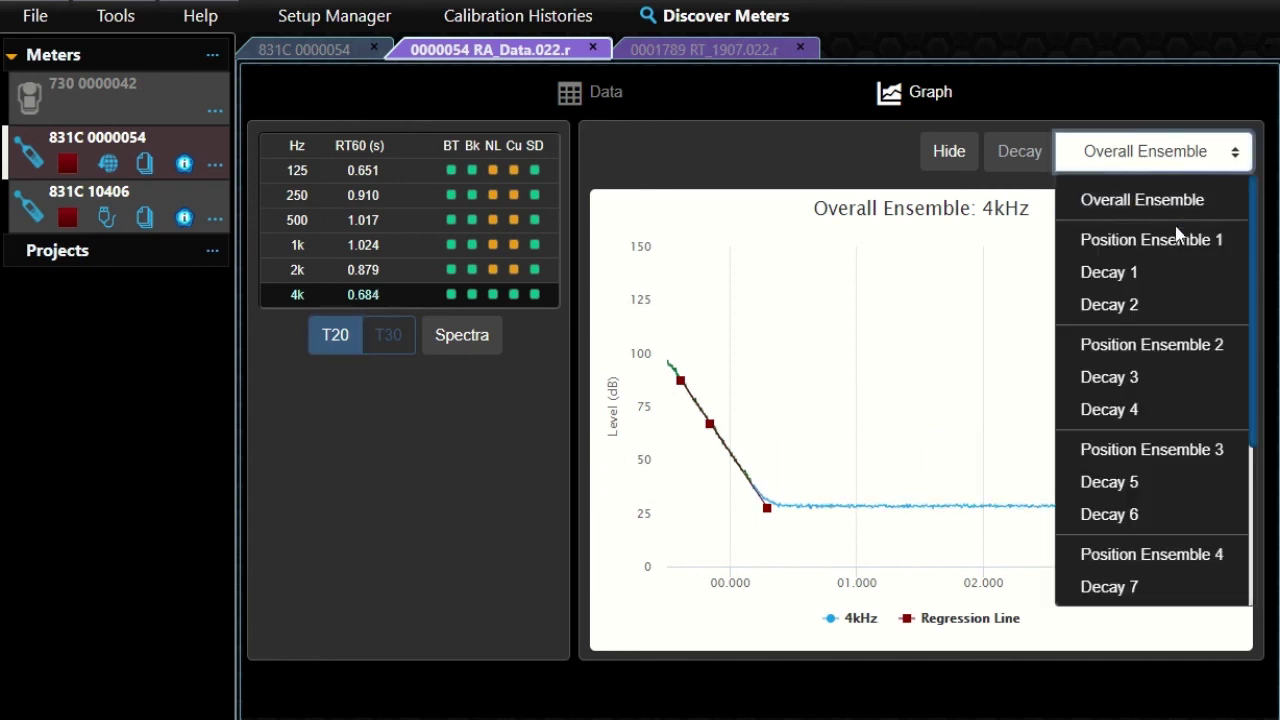
left_click(1180, 240)
left_click(1164, 272)
left_click(1158, 303)
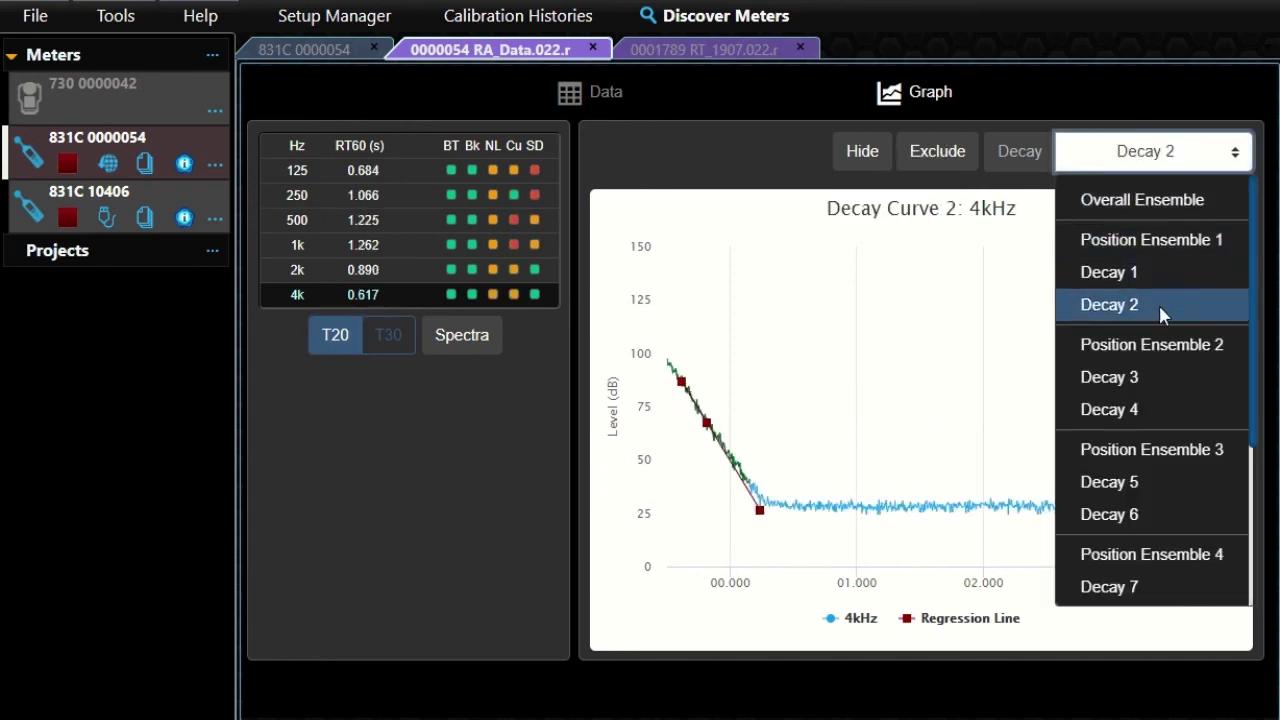
left_click(1162, 344)
left_click(1150, 380)
left_click(1150, 409)
left_click(1152, 450)
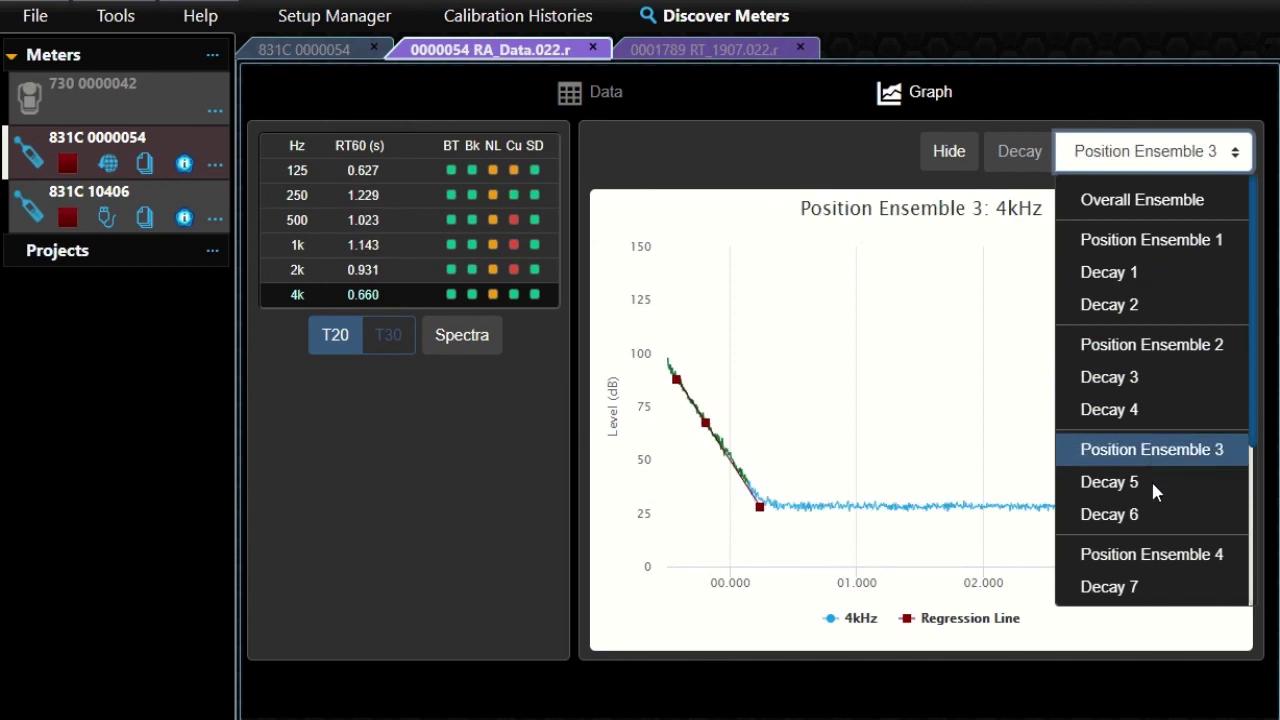
left_click(1150, 482)
left_click(1150, 514)
left_click(1147, 582)
left_click(1150, 344)
left_click(1160, 240)
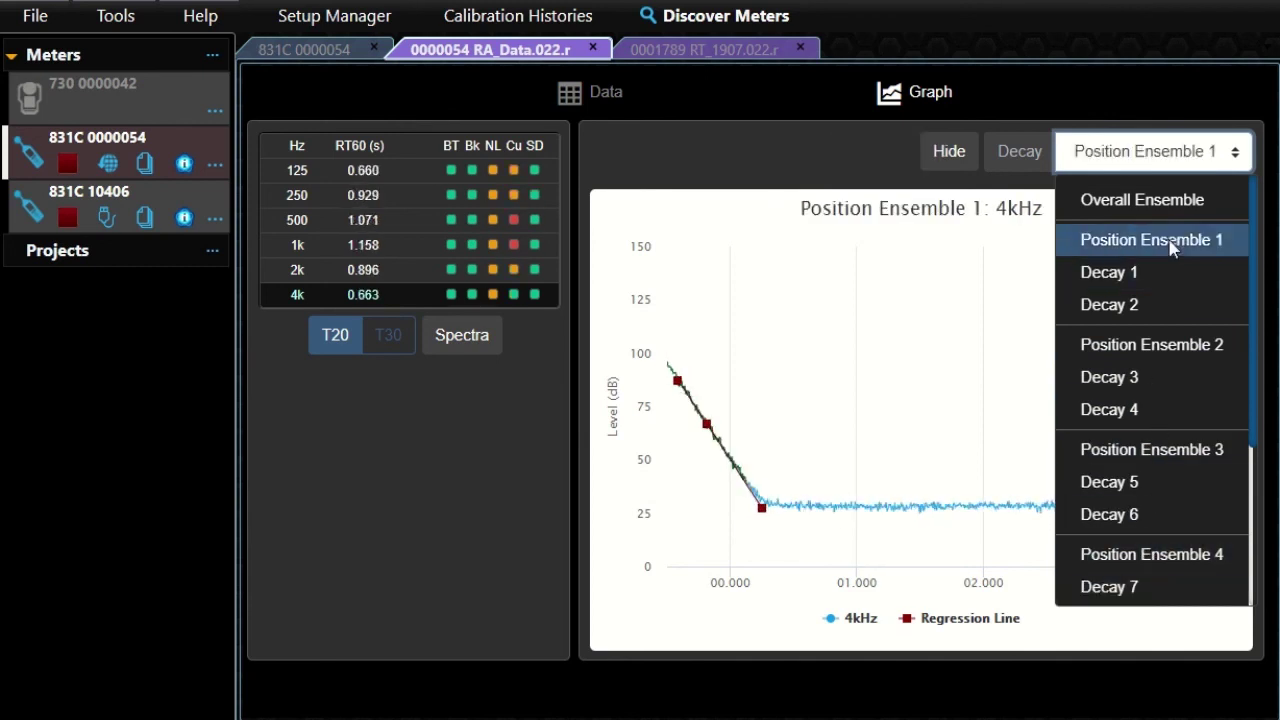
left_click(1188, 200)
left_click(1232, 155)
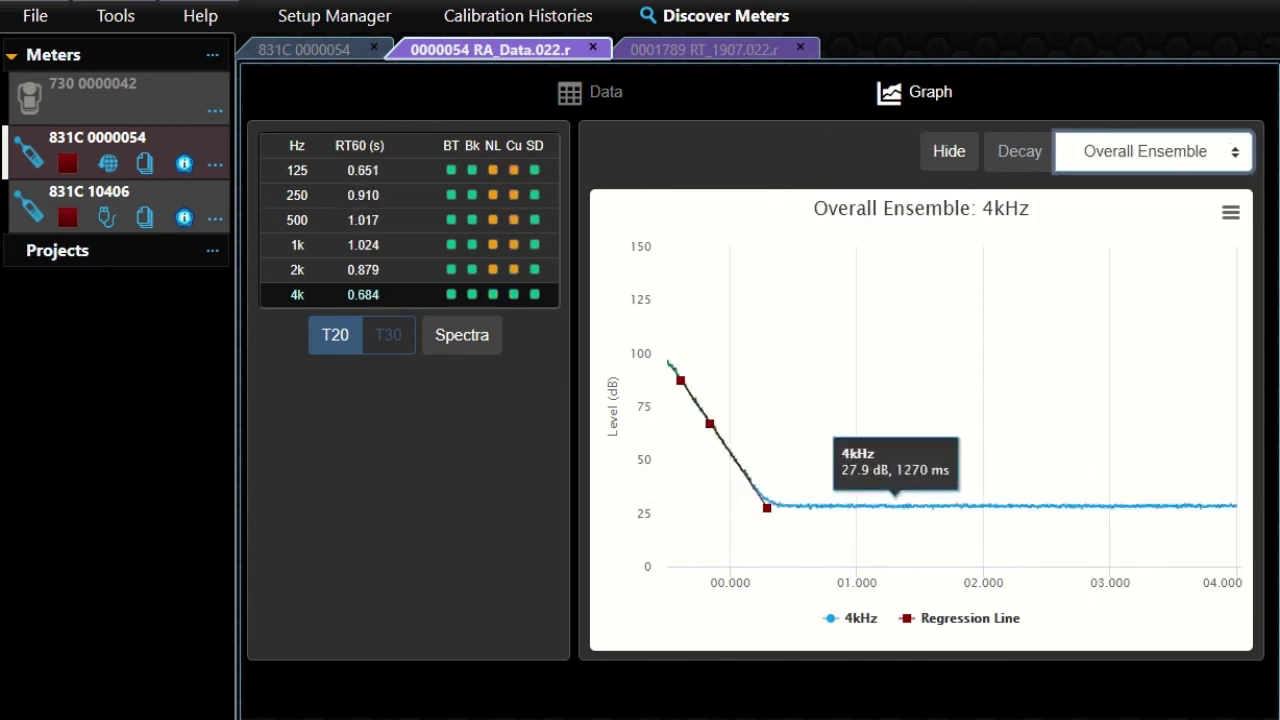
Step: Plot decay times against frequency and hide all individual decay series
left_click(463, 340)
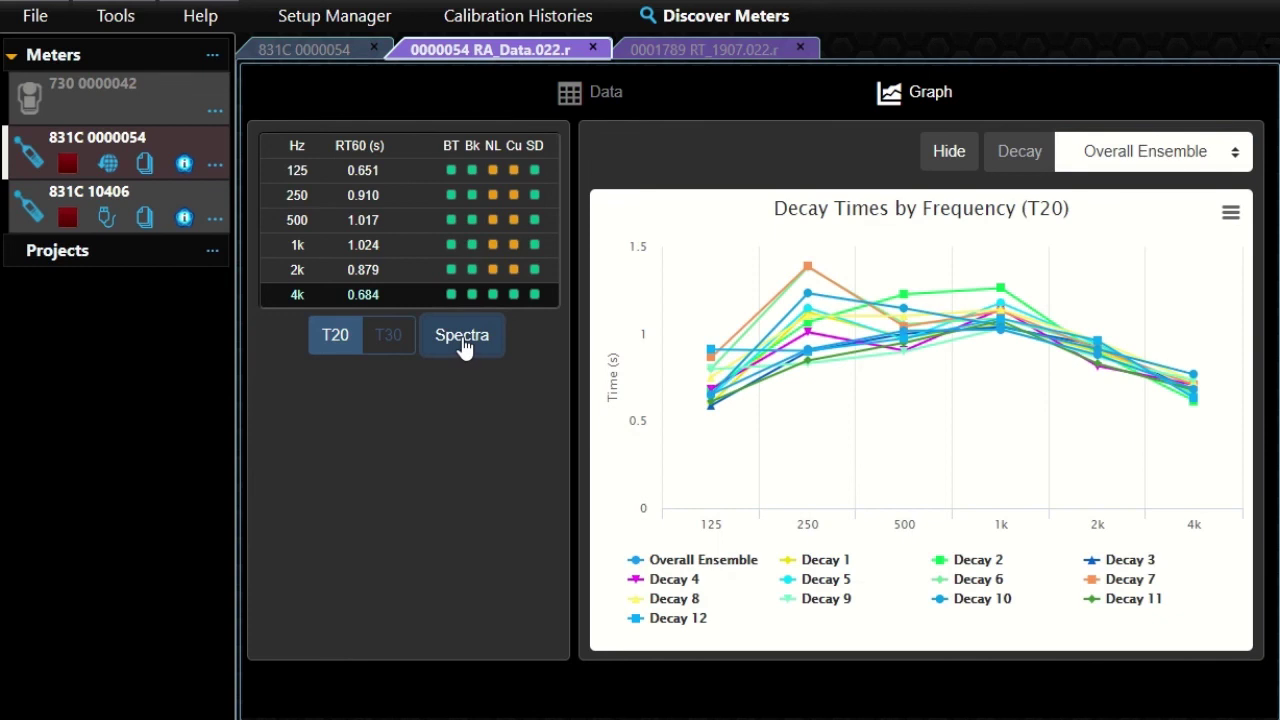
mouse_move(900, 350)
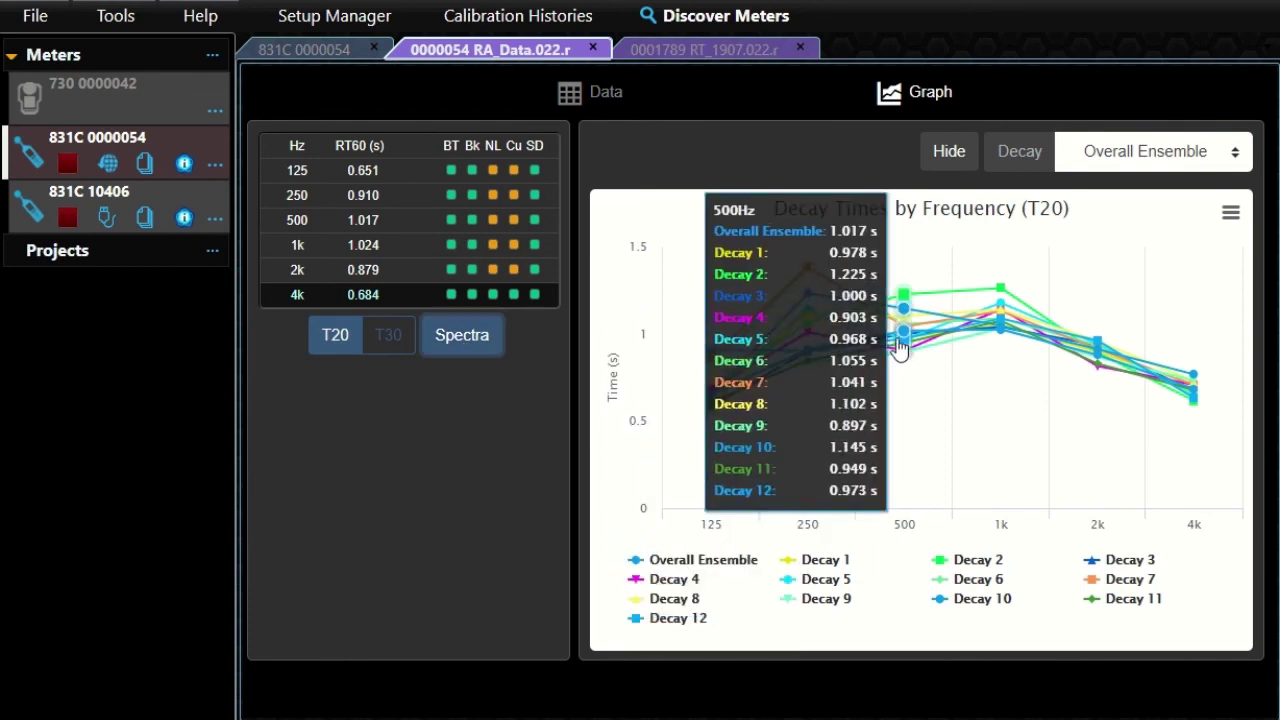
left_click(951, 155)
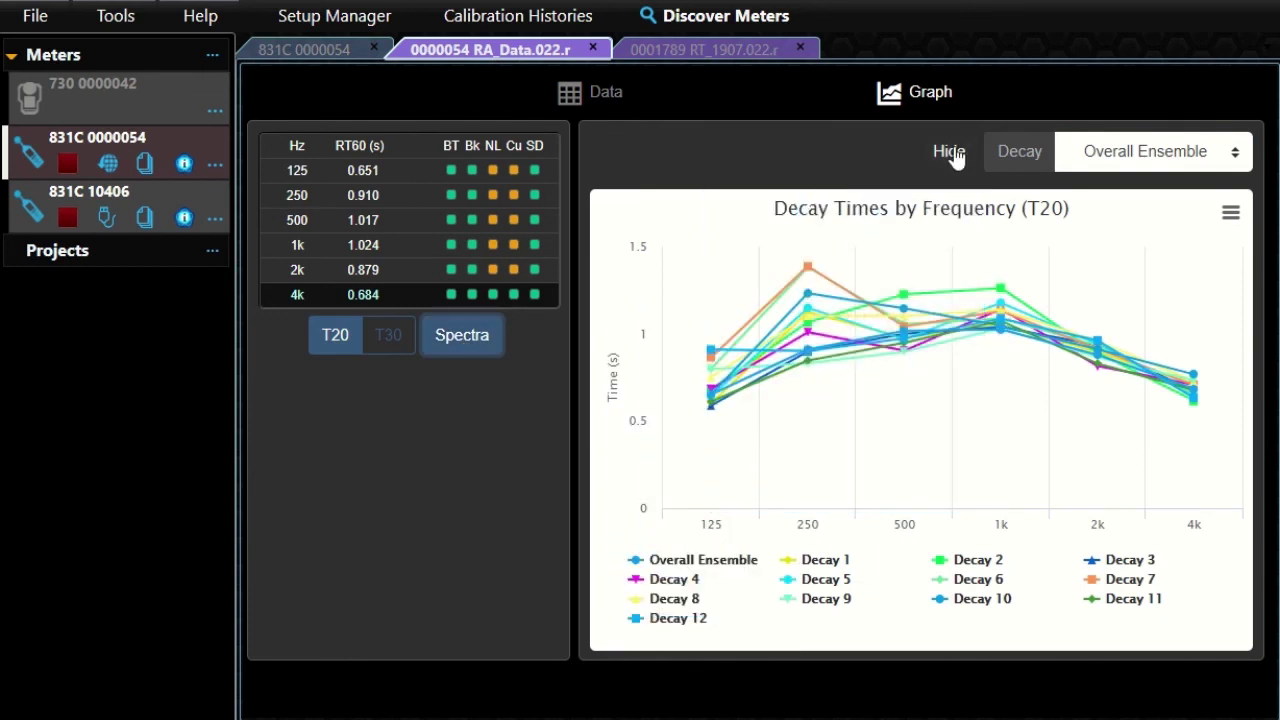
left_click(955, 155)
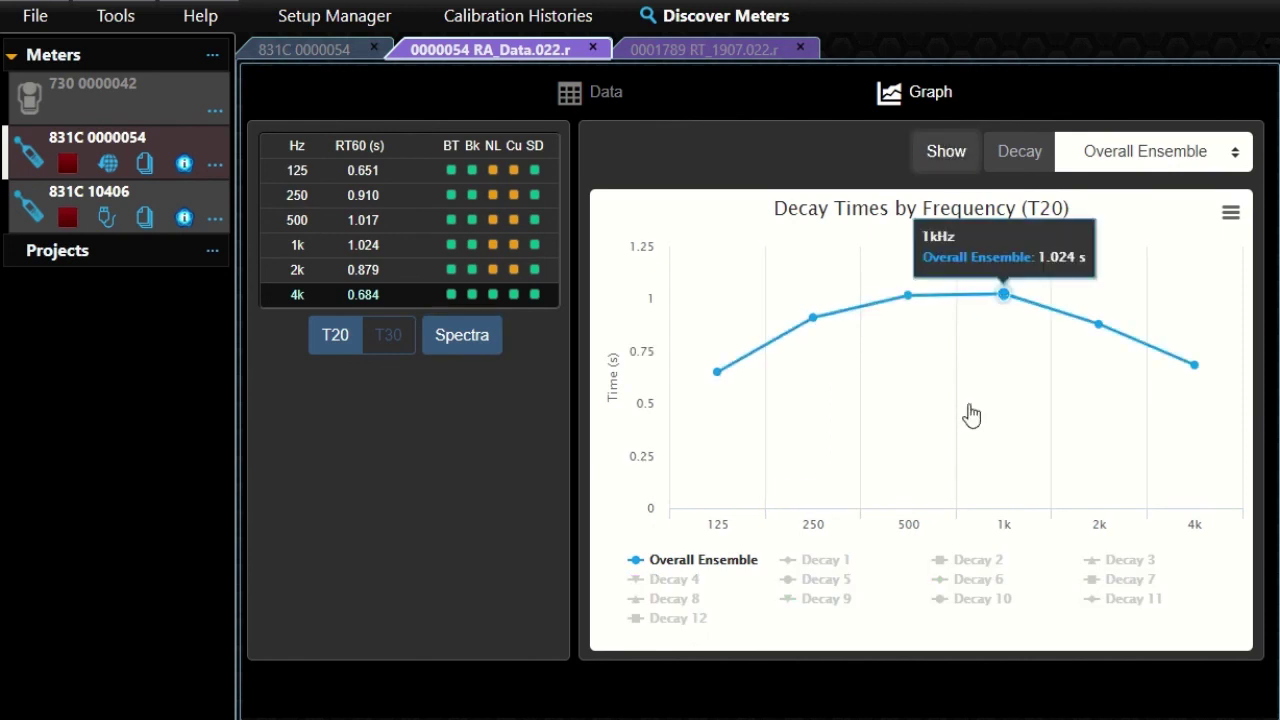
Step: Compare Decays 1, 5, 6 and 11 individually on the chart, then show all decay series again
left_click(822, 561)
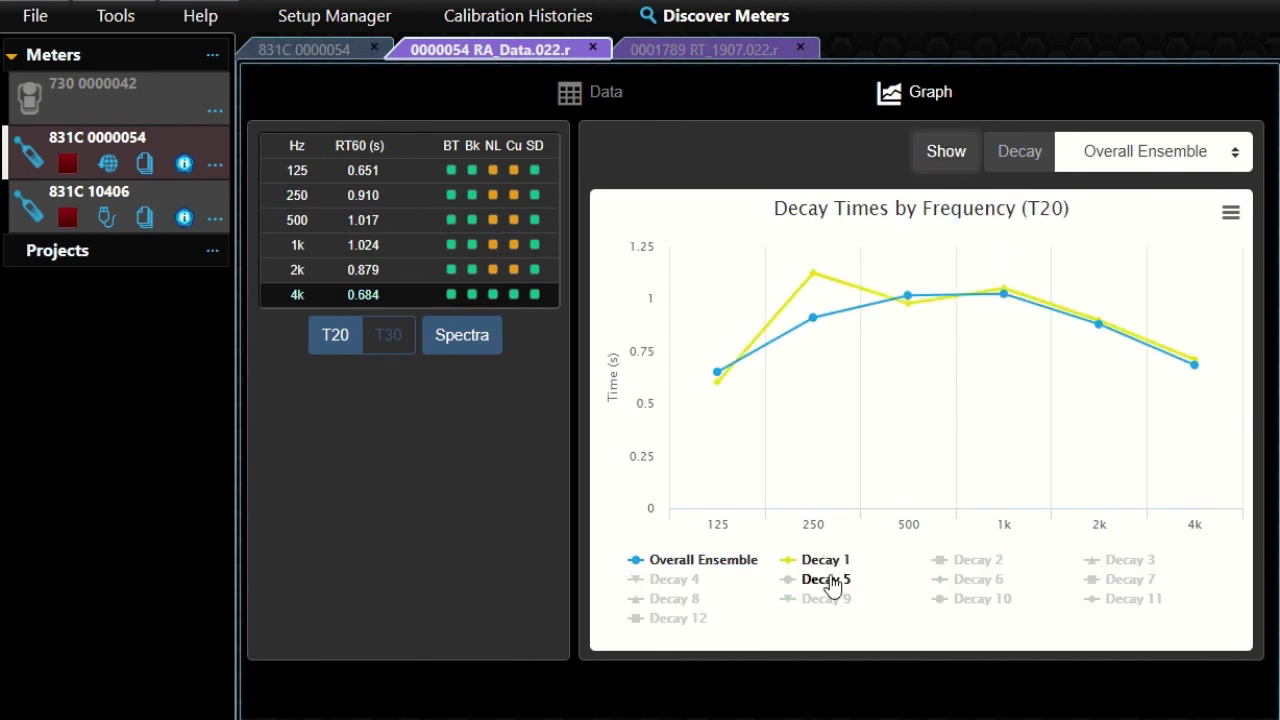
left_click(830, 582)
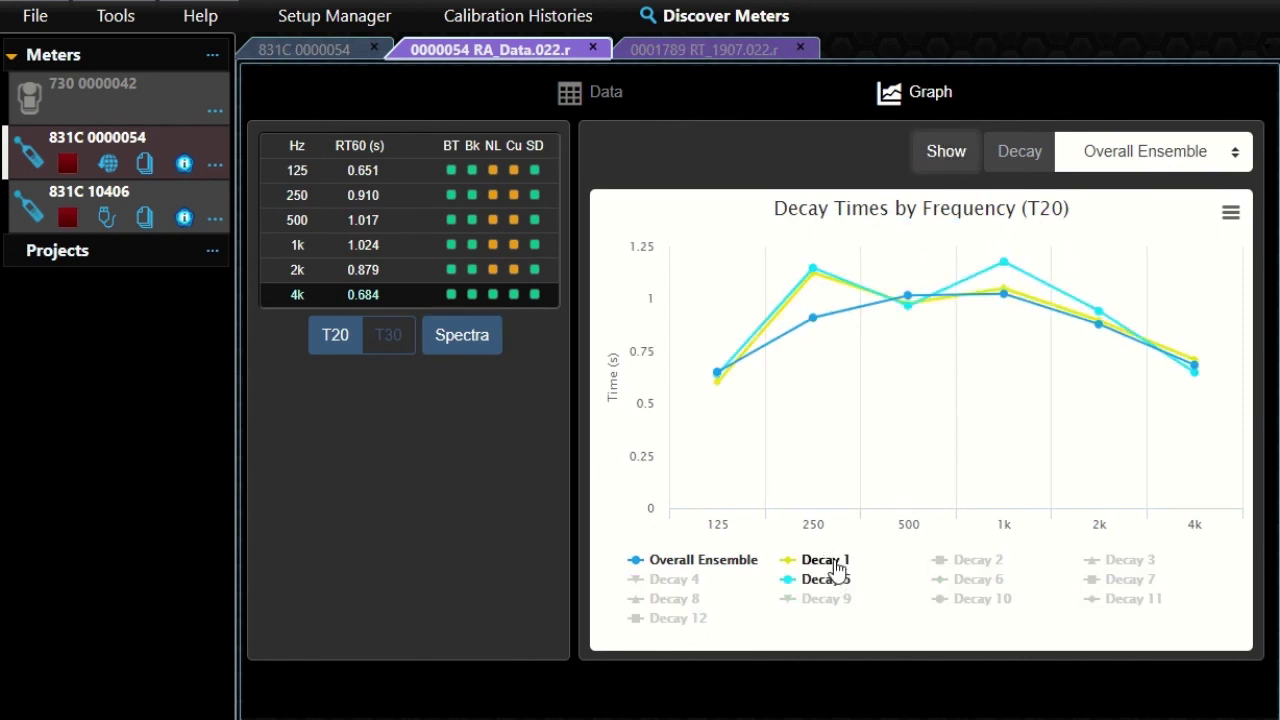
left_click(838, 562)
left_click(834, 580)
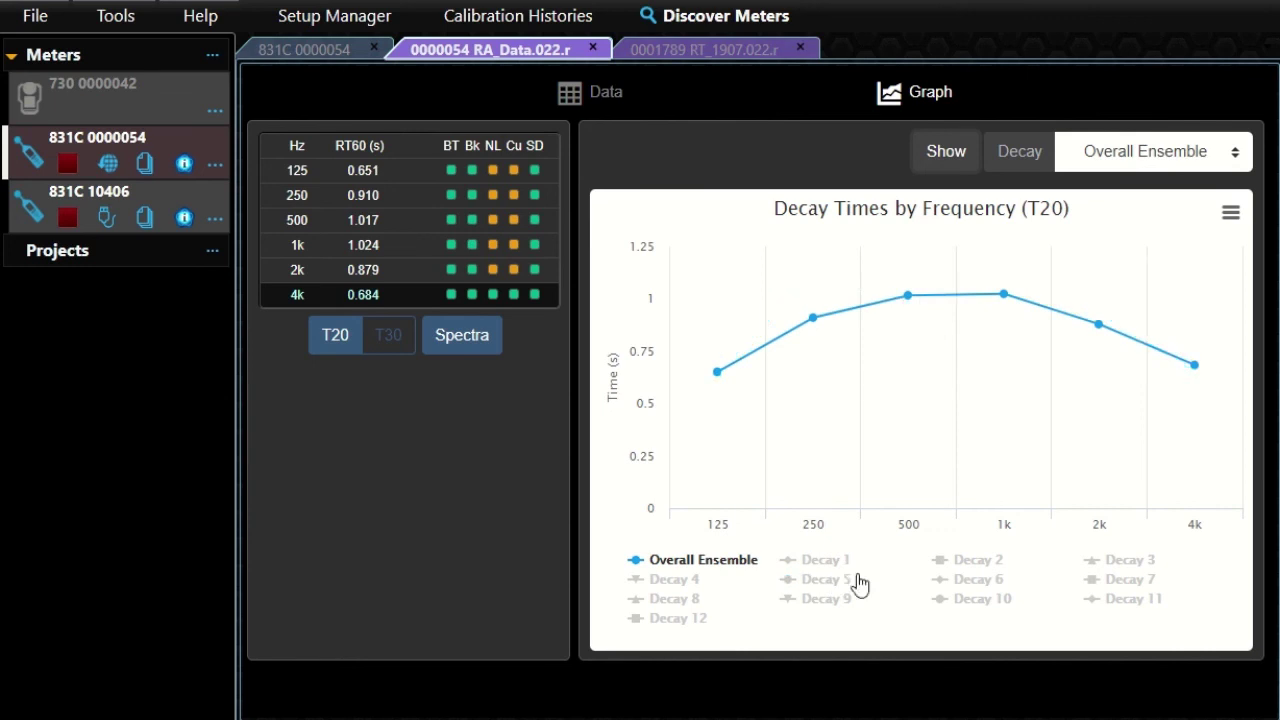
left_click(966, 582)
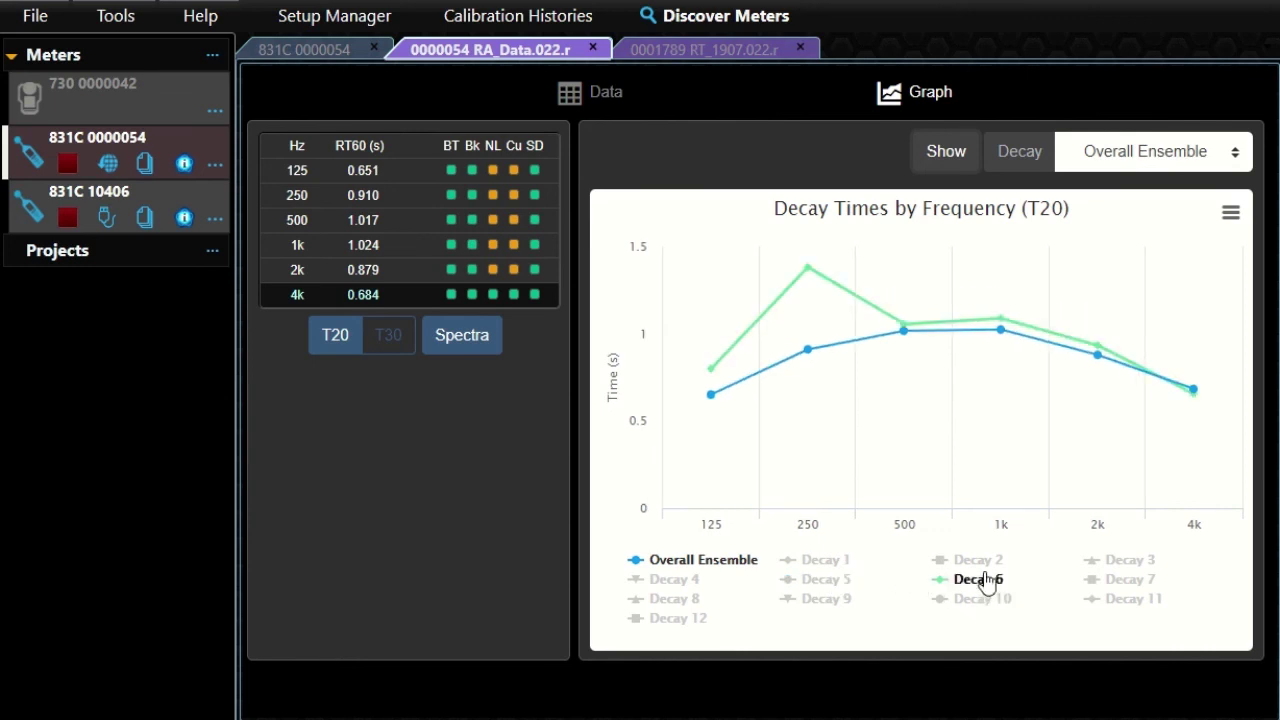
left_click(985, 582)
left_click(1145, 600)
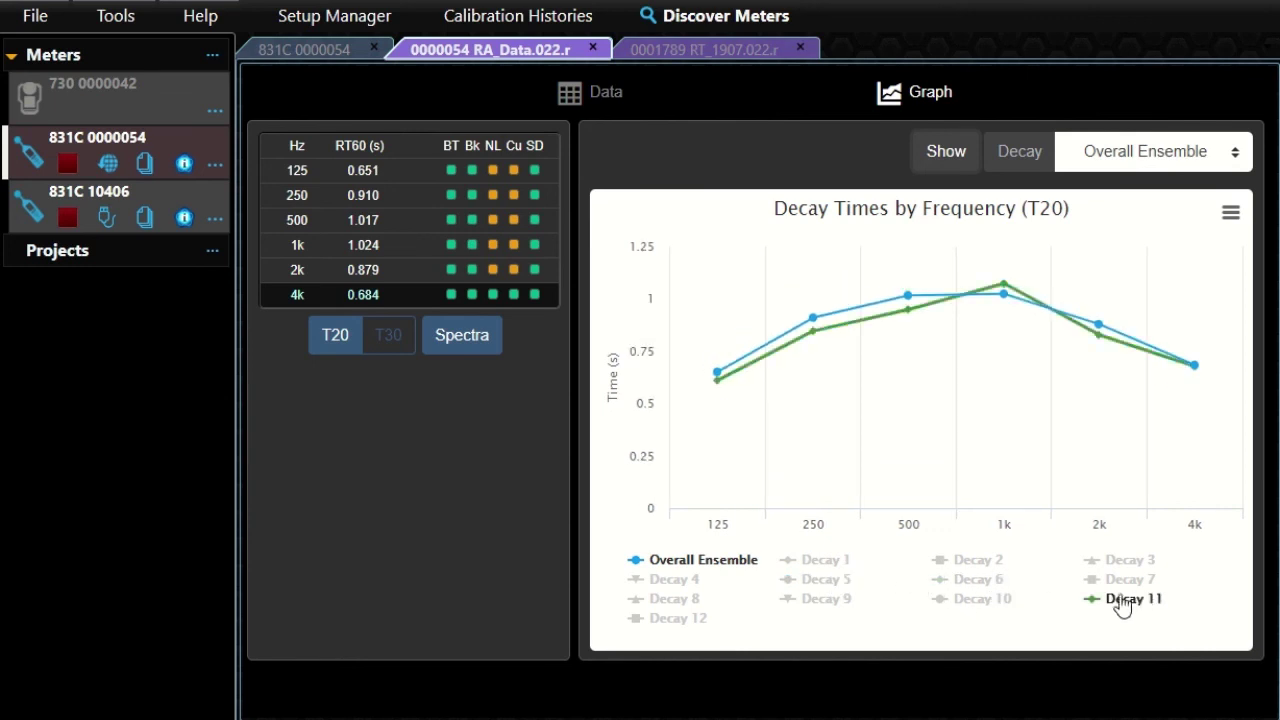
left_click(940, 157)
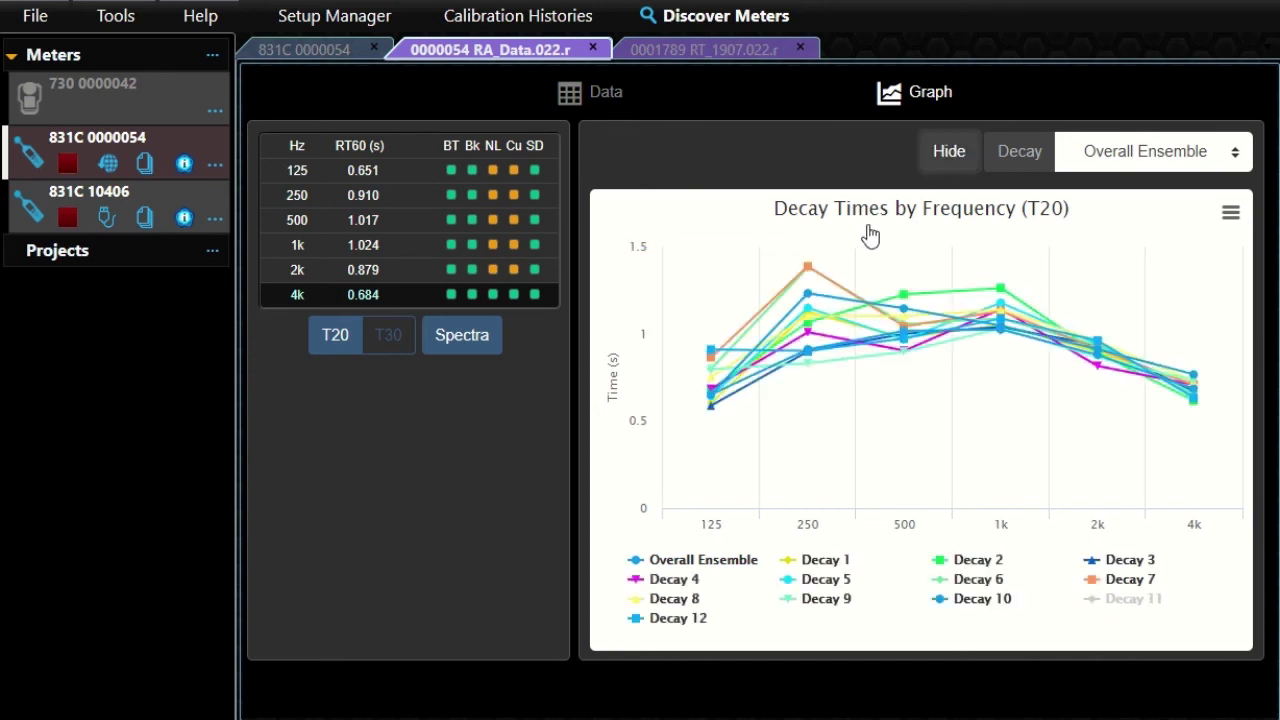
Step: Return to the single decay curve view and step through the 500 Hz, 1k, 2k and 4k curves
left_click(463, 344)
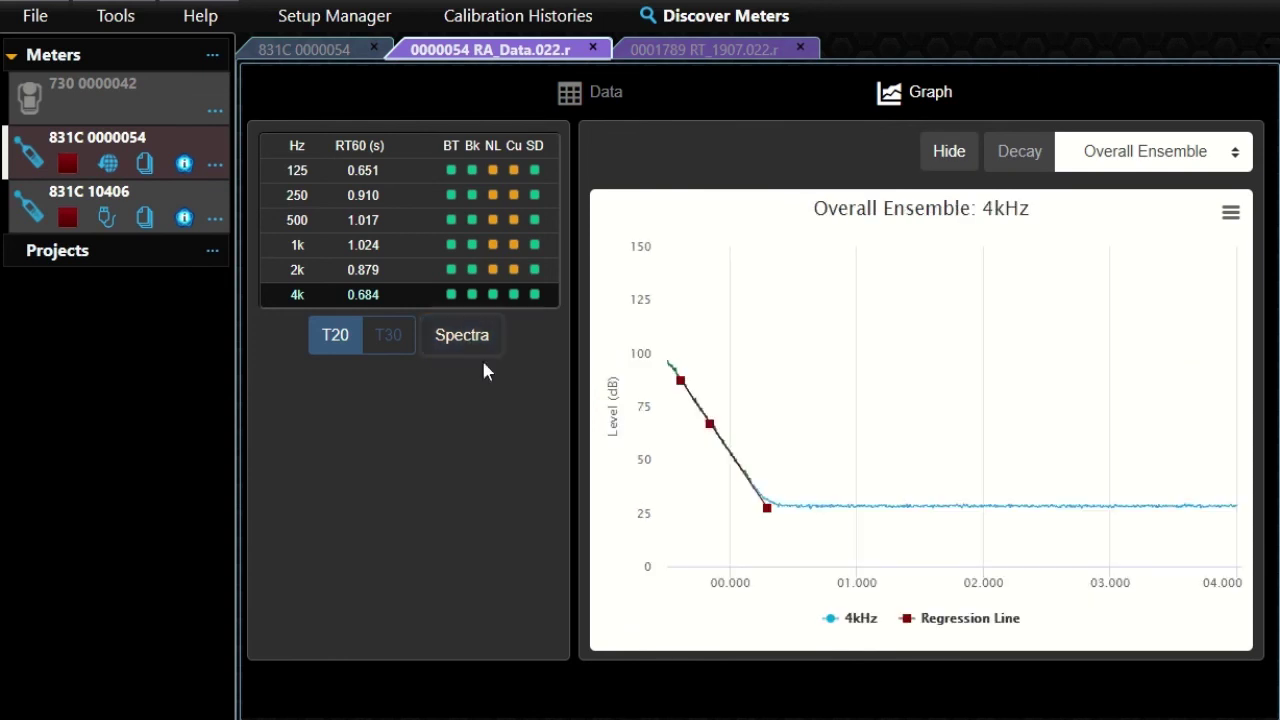
left_click(360, 226)
left_click(365, 252)
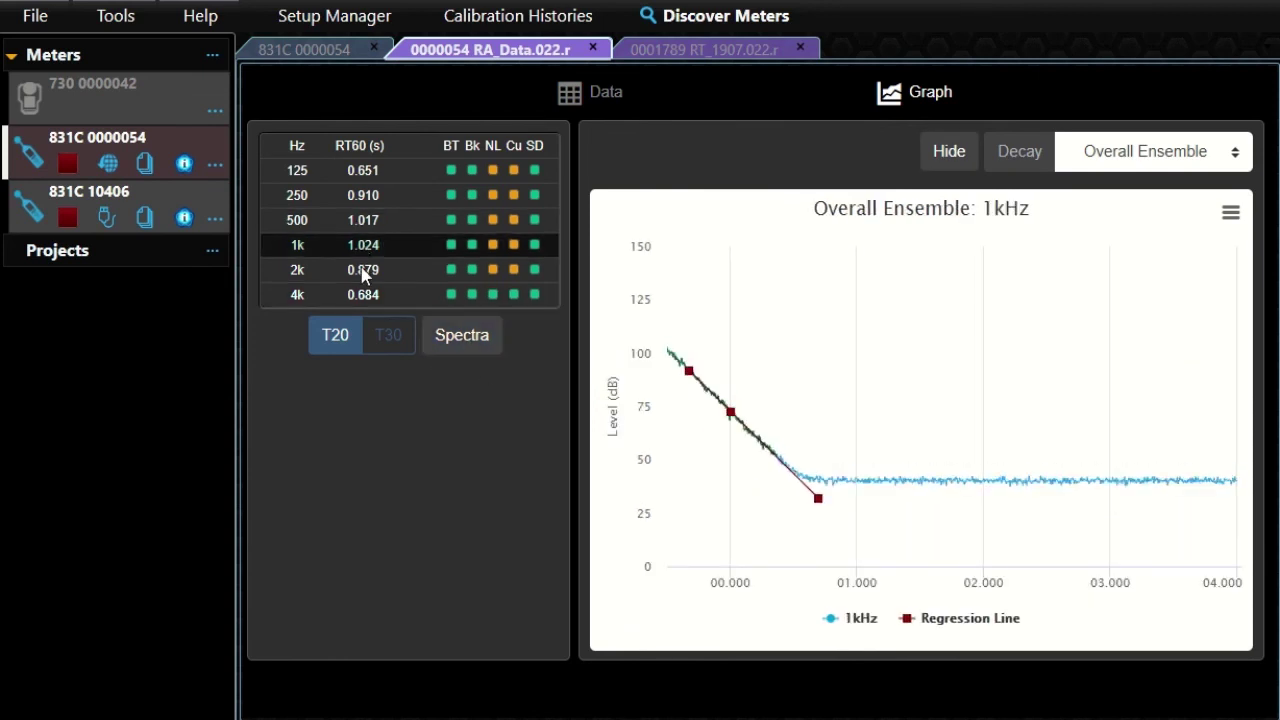
left_click(367, 276)
left_click(365, 296)
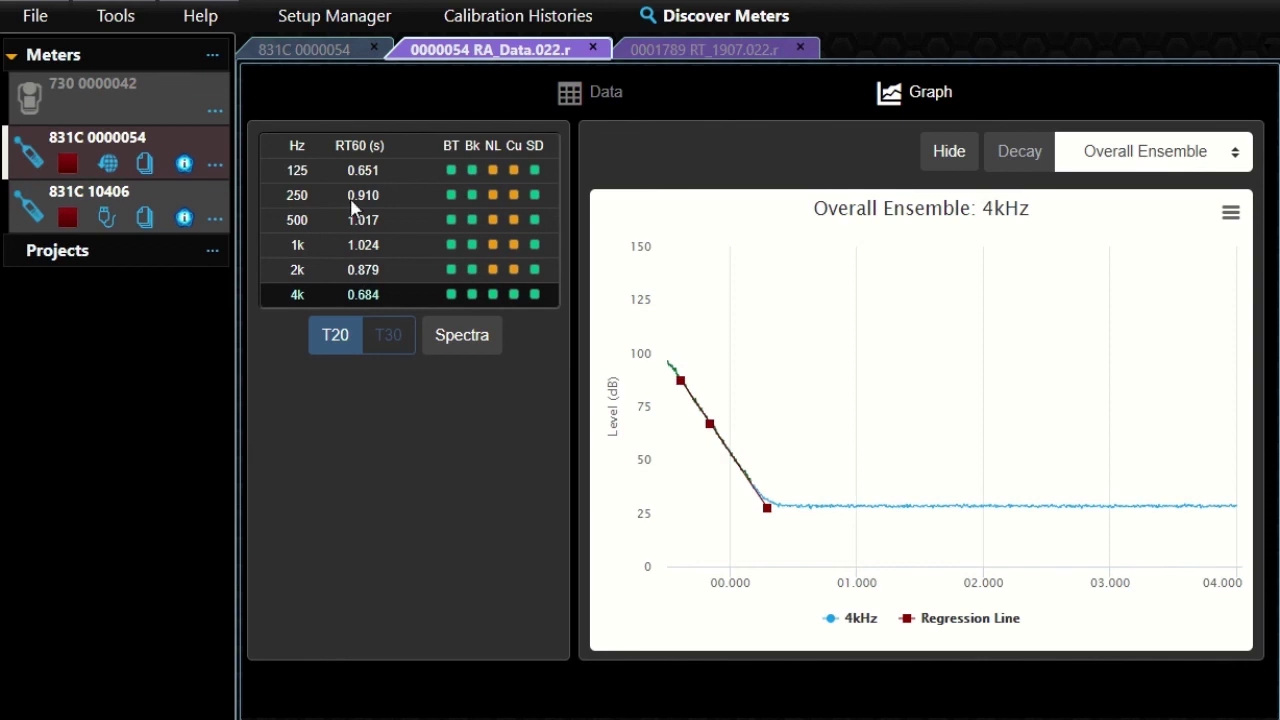